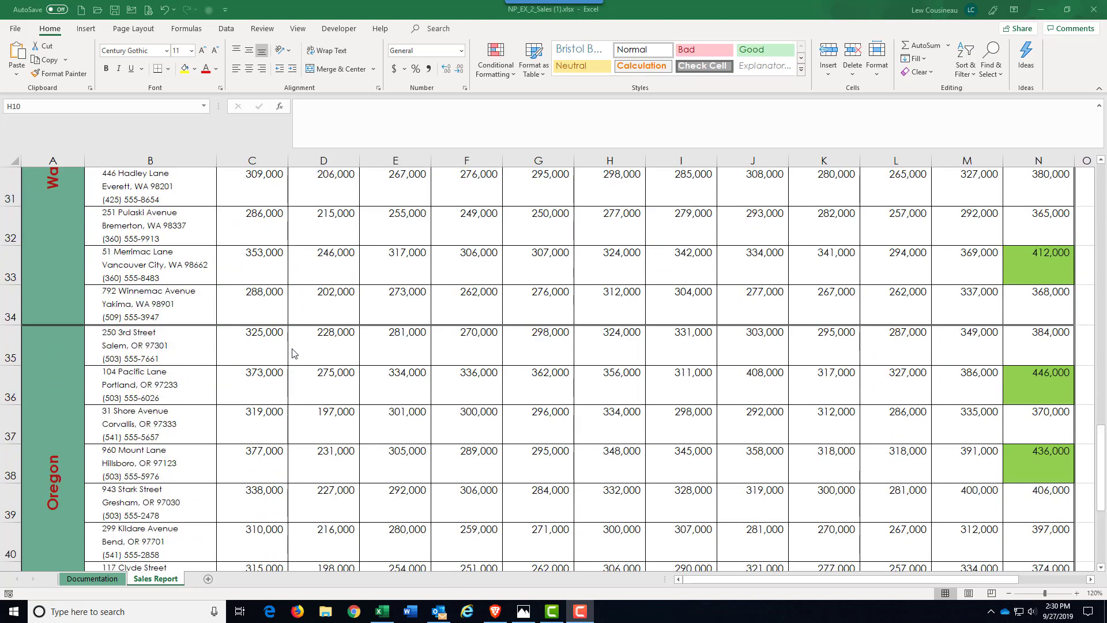
pyautogui.scroll(10, 292, 353)
pyautogui.scroll(-4, 297, 359)
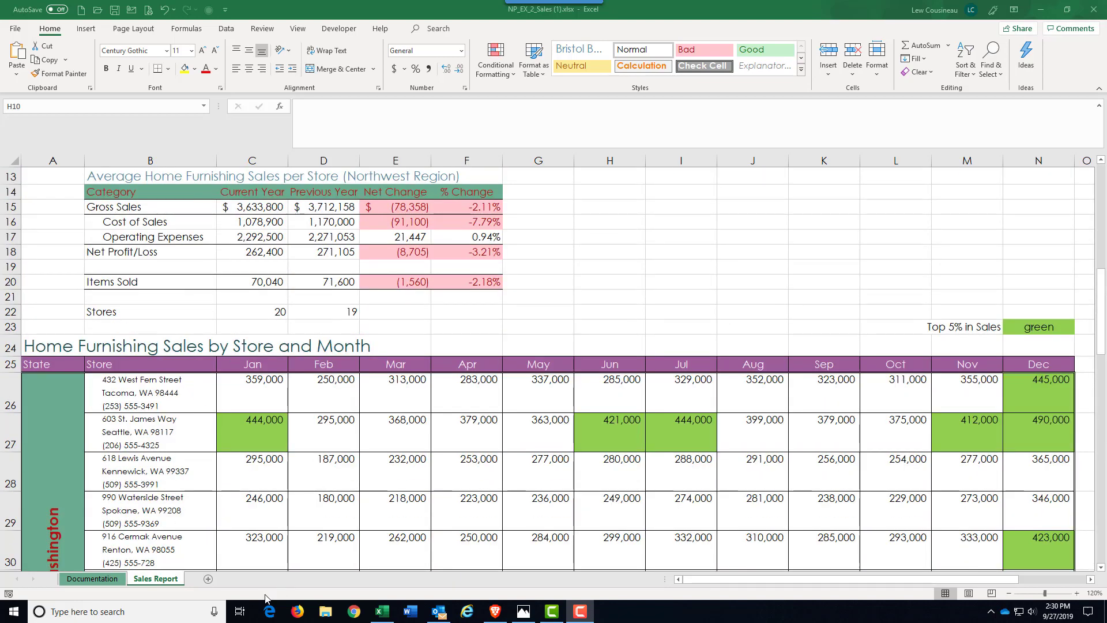
pyautogui.scroll(-4, 79, 472)
pyautogui.scroll(2, 98, 467)
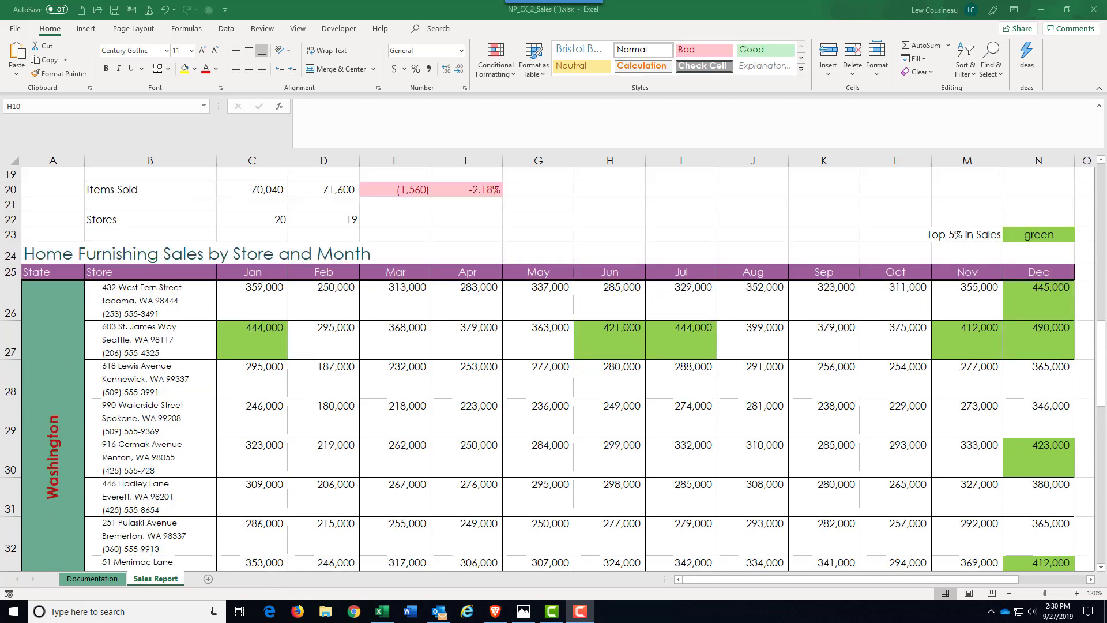
pyautogui.scroll(6, 615, 324)
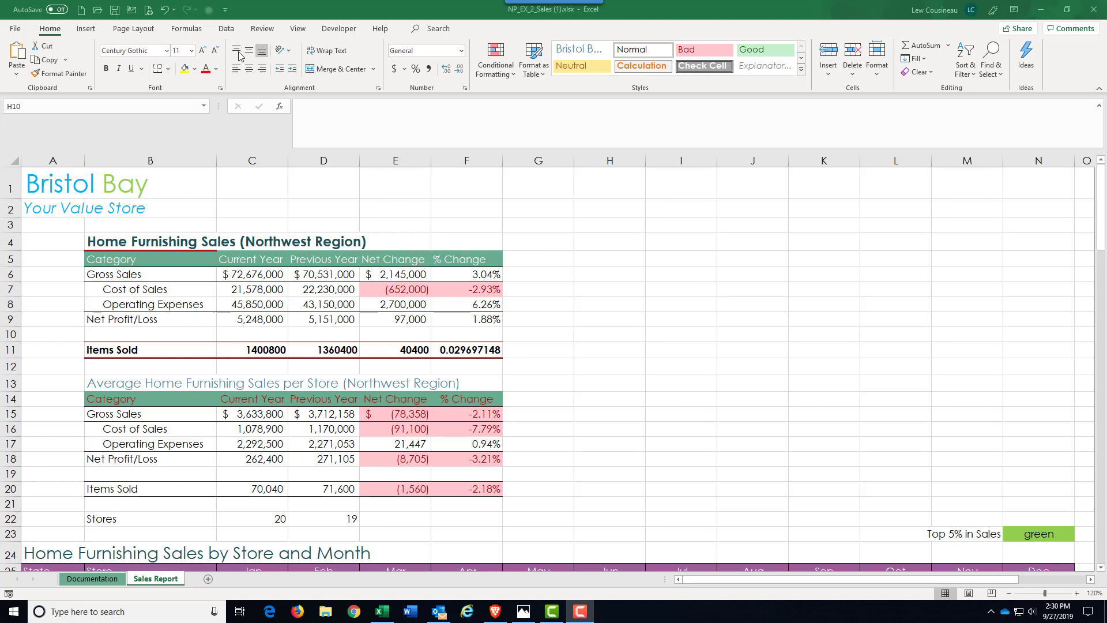
# Merge and center the Bristol Bay title across A1:F1
pyautogui.click(46, 182)
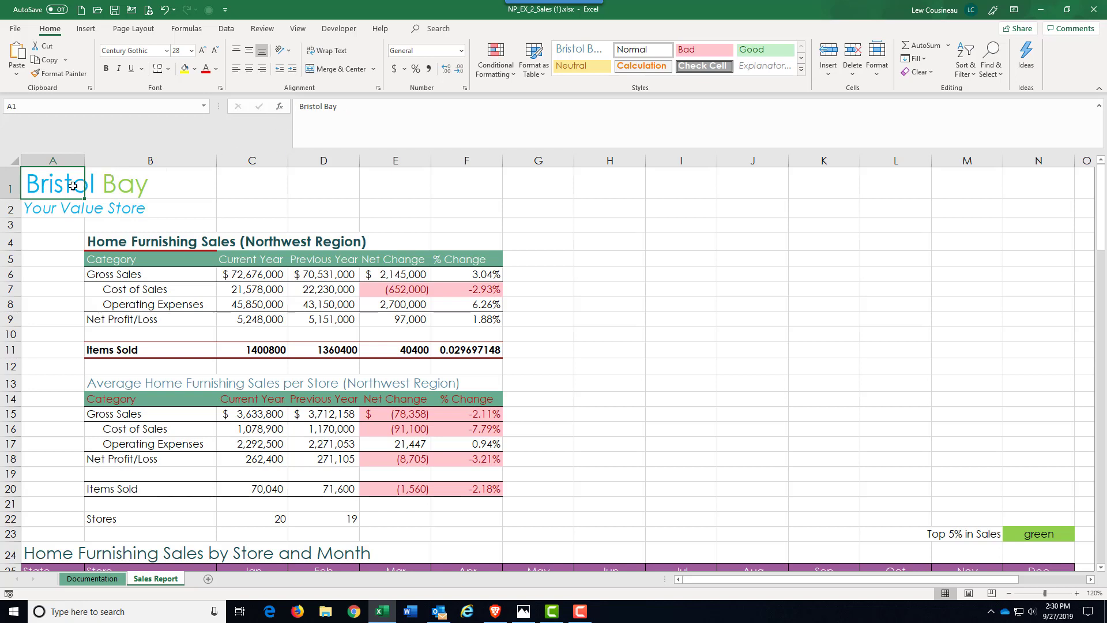
pyautogui.click(127, 189)
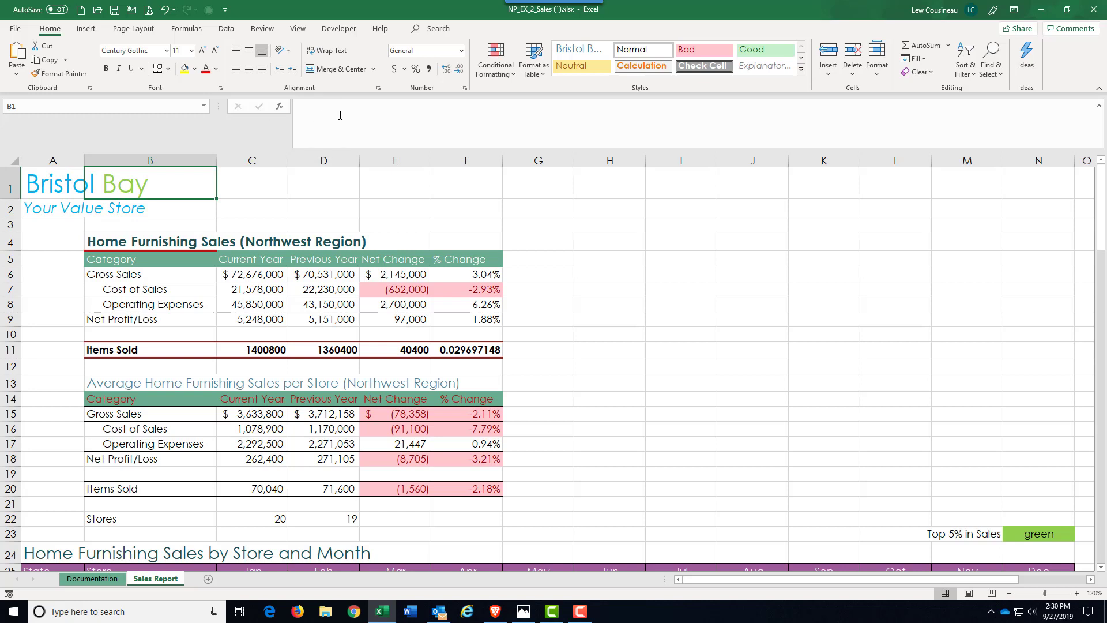
pyautogui.click(63, 186)
pyautogui.moveTo(66, 186); pyautogui.dragTo(461, 176)
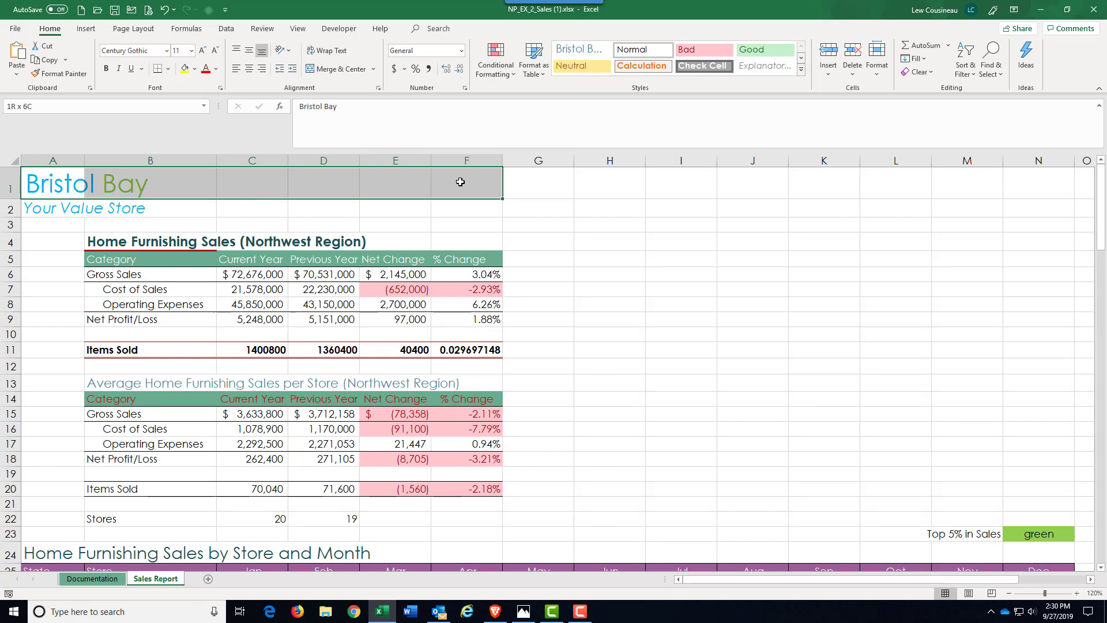
pyautogui.moveTo(44, 177); pyautogui.dragTo(453, 167)
pyautogui.click(342, 71)
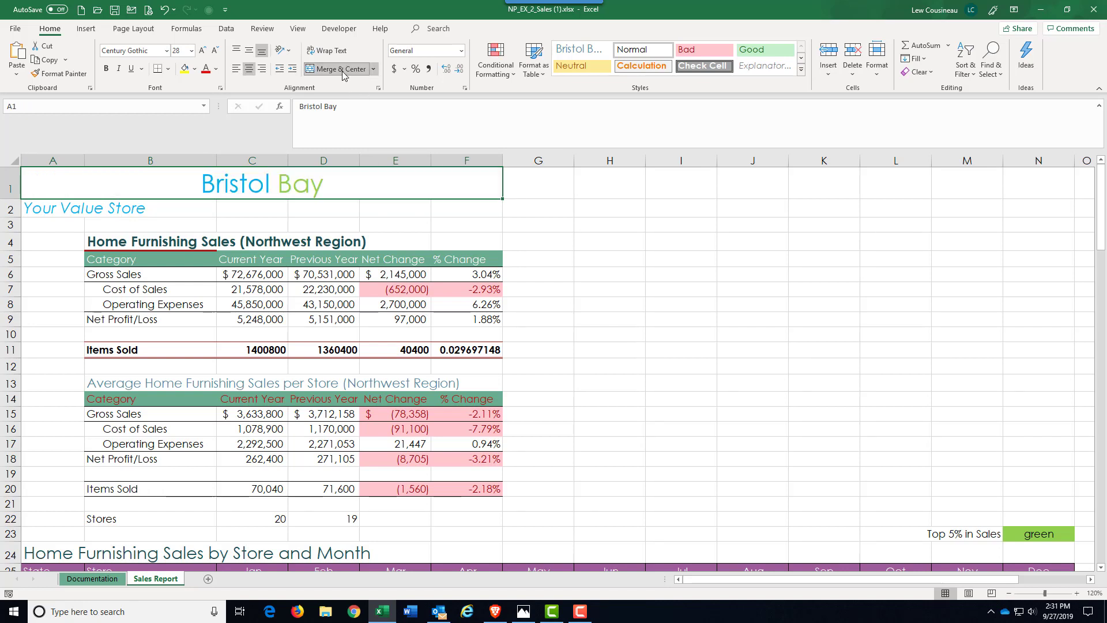
# Unmerge the Bristol Bay title, merge and center it over A1:F1 once more, and unmerge it again
pyautogui.click(114, 212)
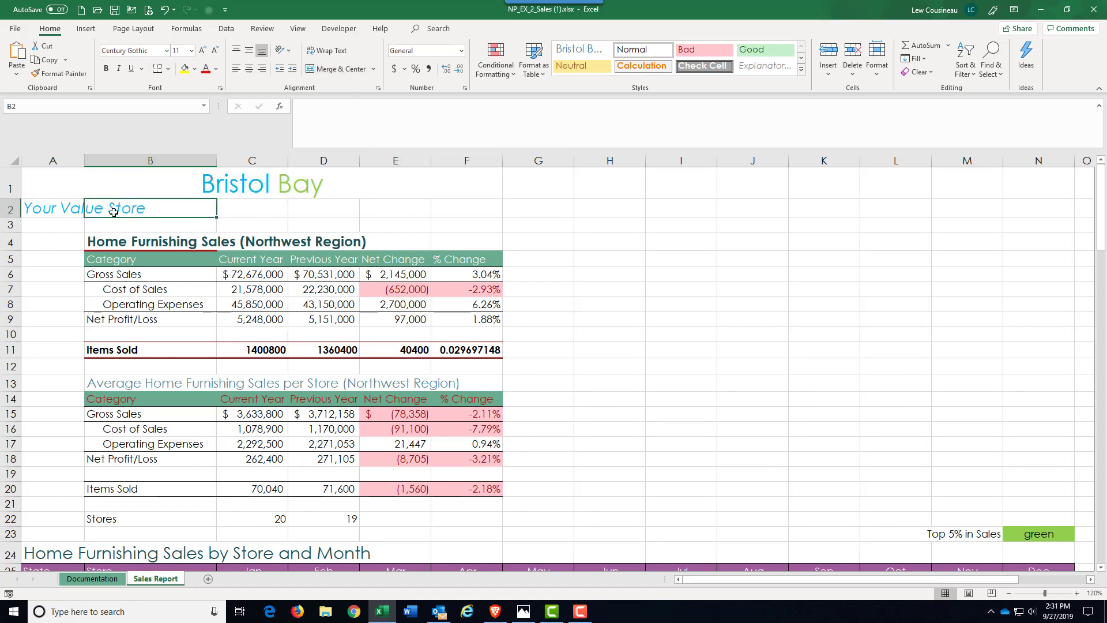
pyautogui.click(113, 188)
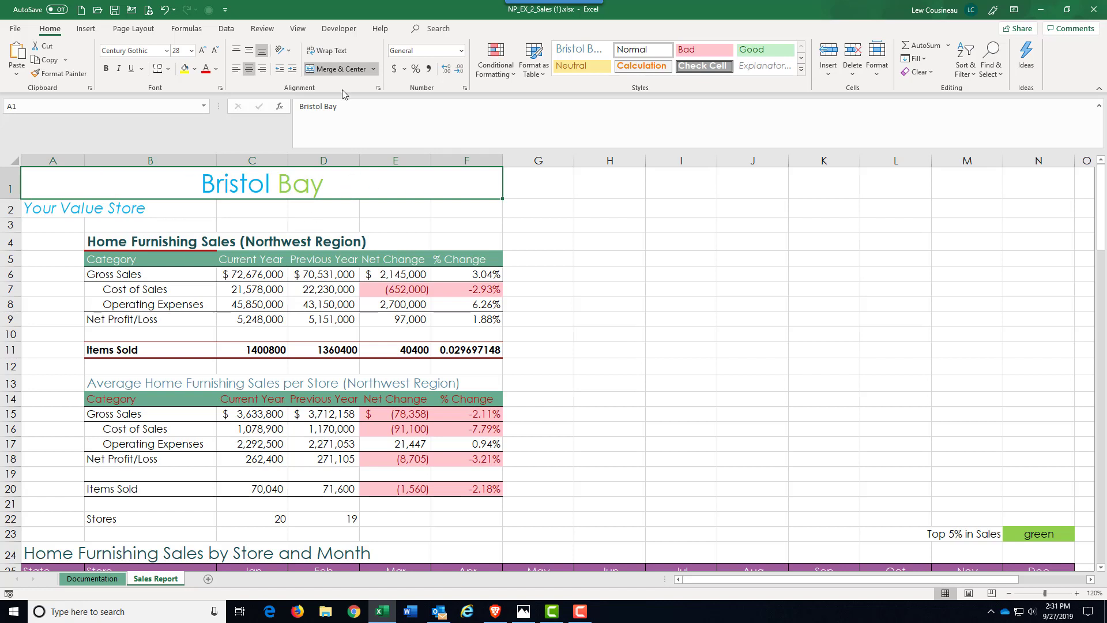
pyautogui.click(310, 70)
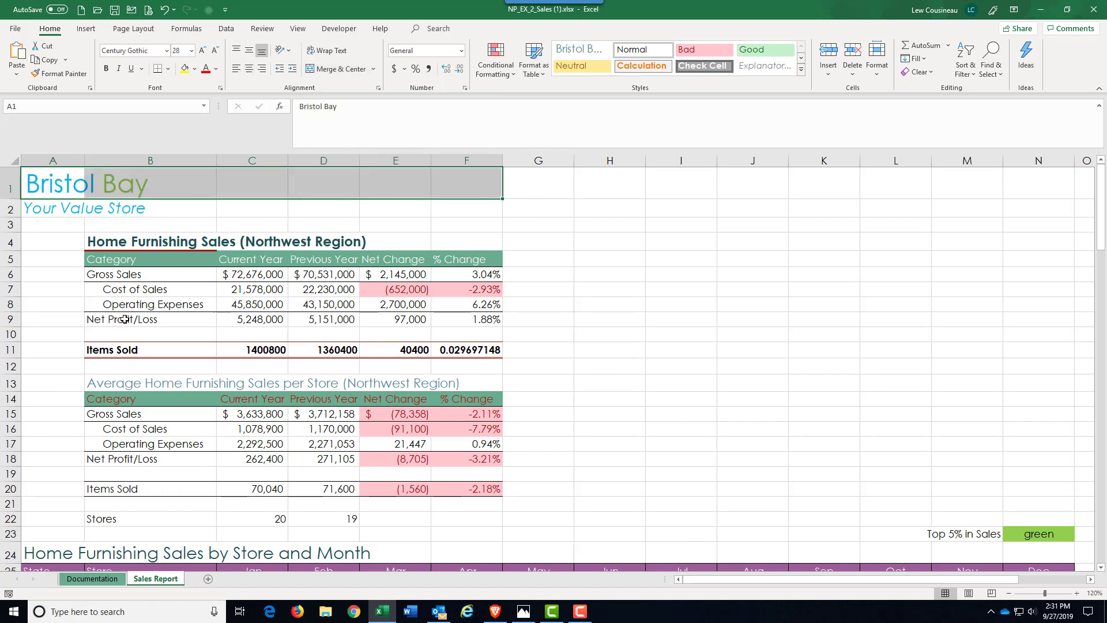
pyautogui.click(317, 72)
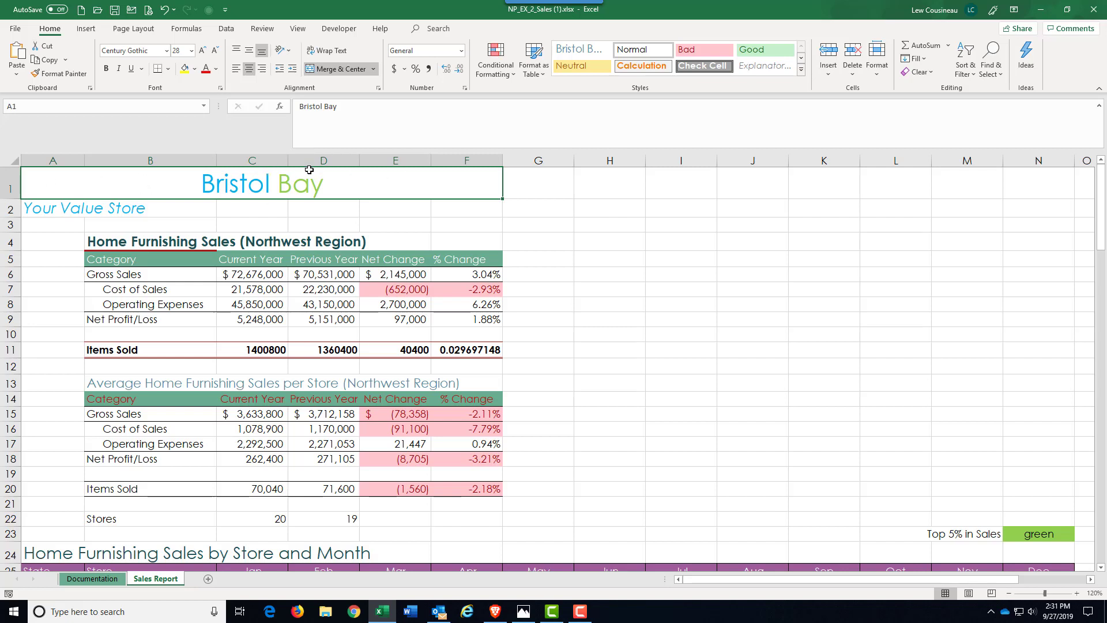
pyautogui.click(342, 69)
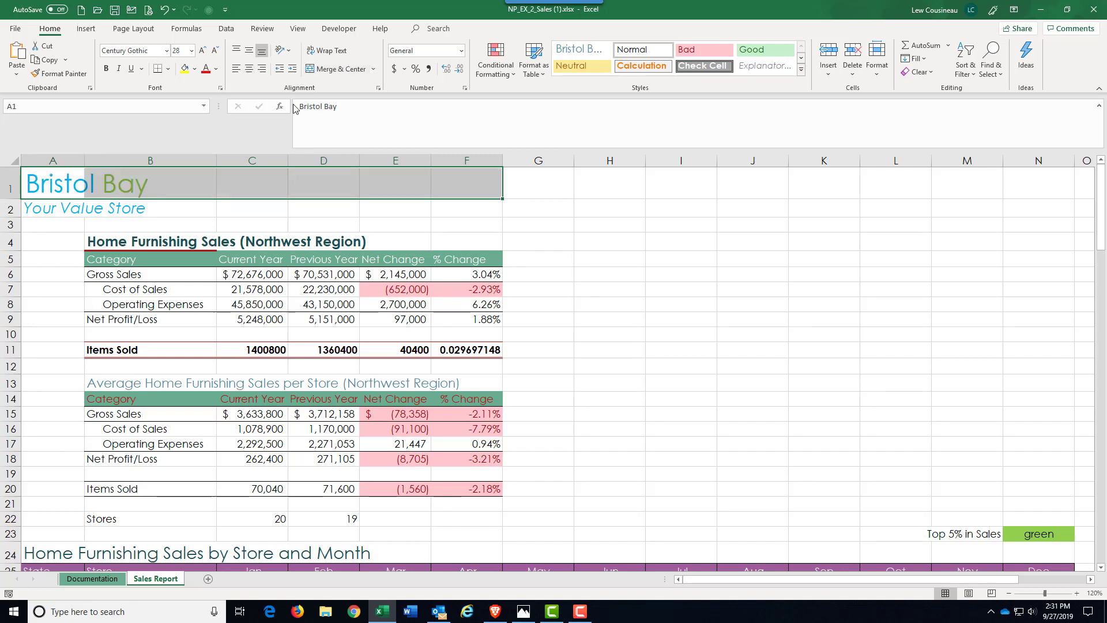
# Try to merge and center the two title rows, A1:F2, as one block, and cancel the merge
pyautogui.moveTo(44, 188); pyautogui.dragTo(435, 206)
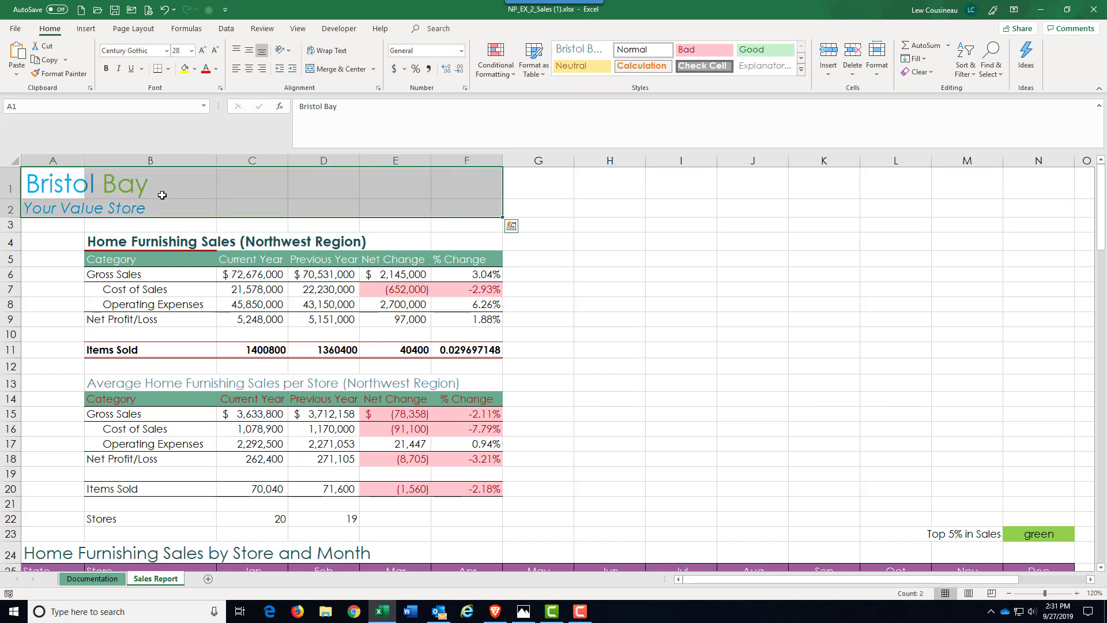
pyautogui.click(374, 69)
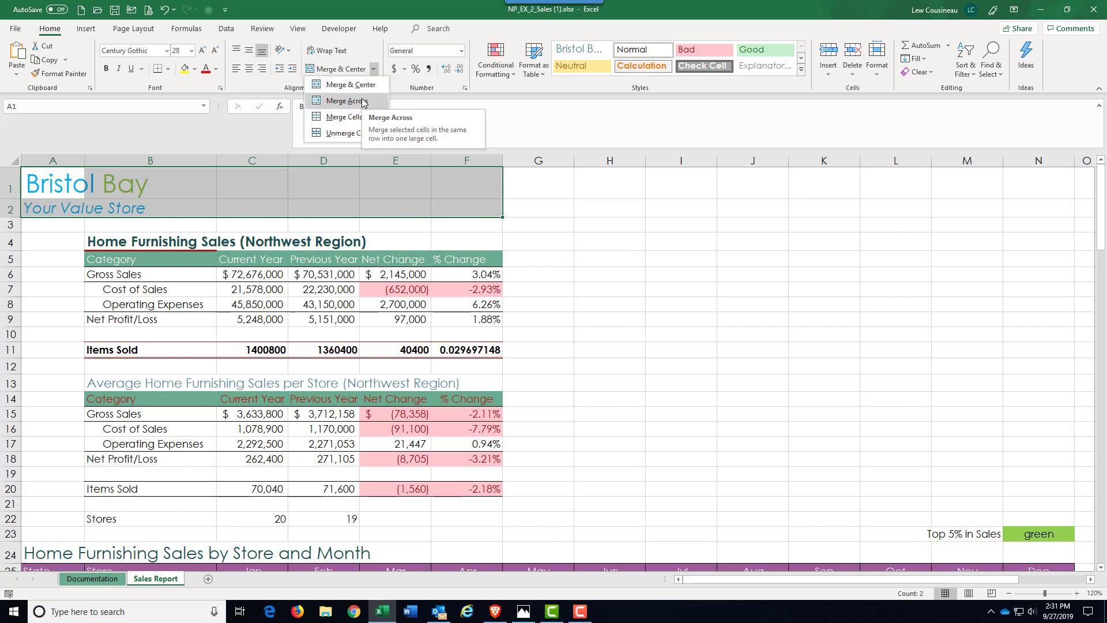
pyautogui.click(350, 85)
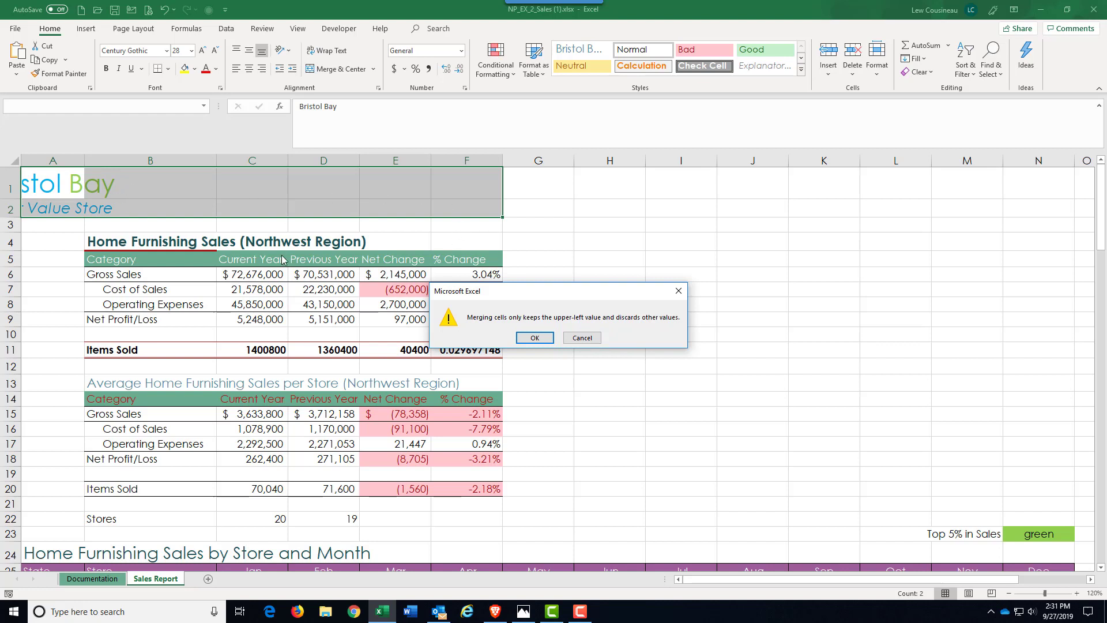
pyautogui.click(581, 339)
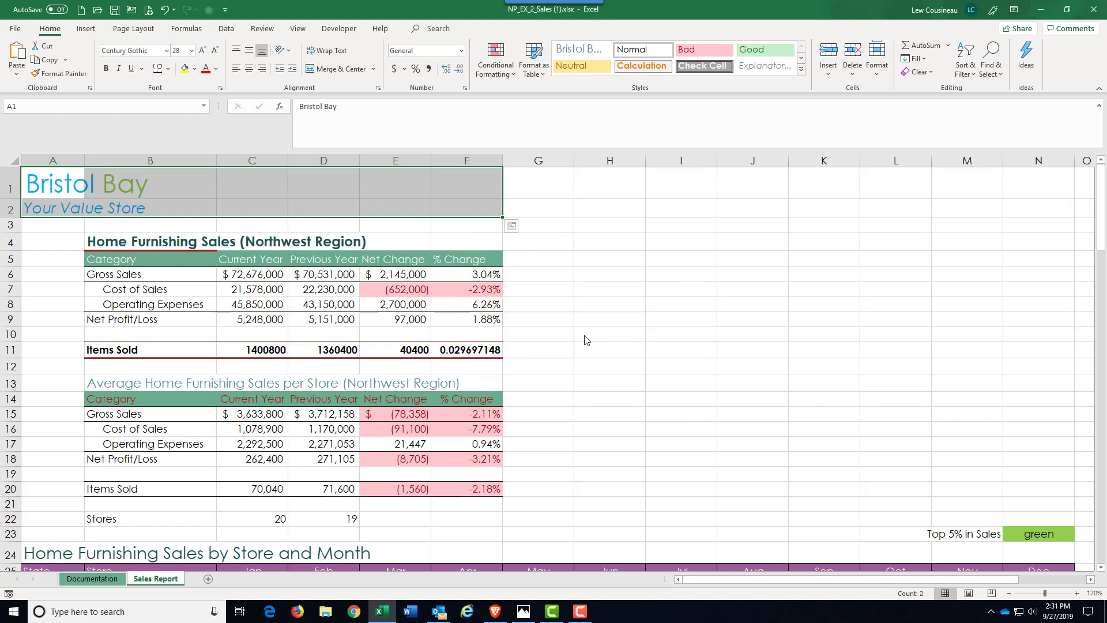
# Apply Merge Across to A1:F2 and center both the title and the Your Value Store subtitle
pyautogui.click(374, 70)
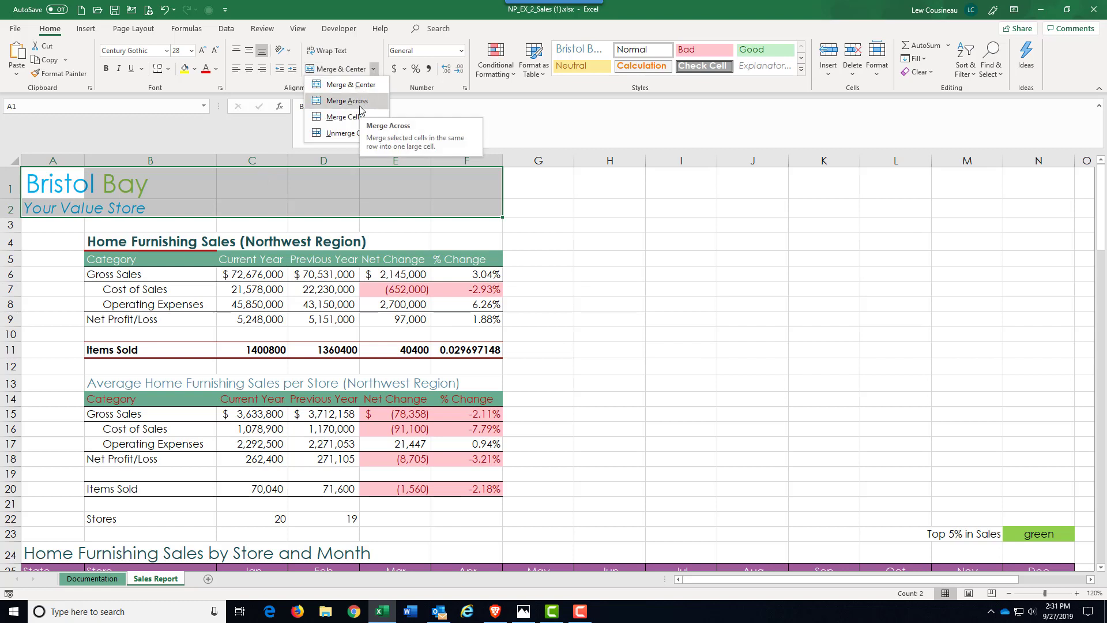
pyautogui.click(360, 105)
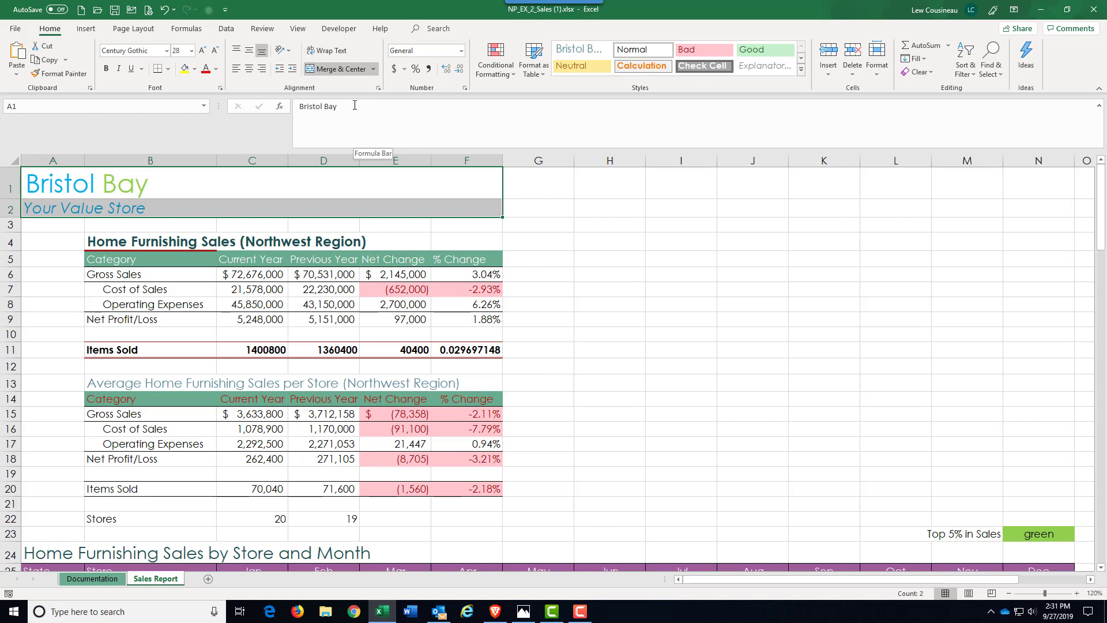
pyautogui.click(245, 70)
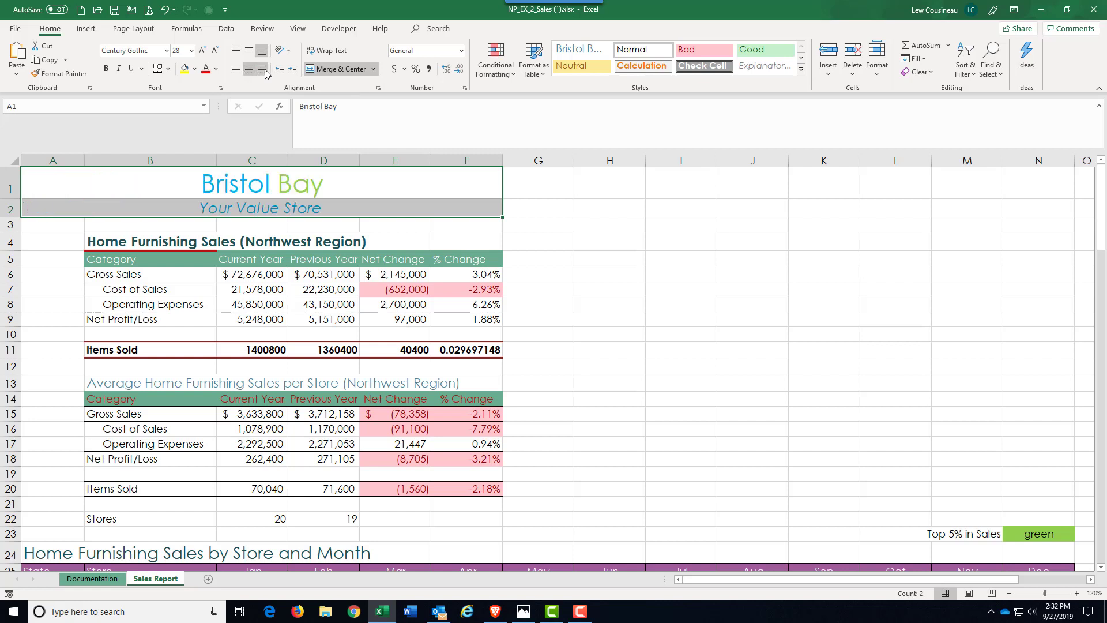
# Right-align the merged title and subtitle, and select each merged row separately to check it
pyautogui.click(263, 71)
pyautogui.click(245, 194)
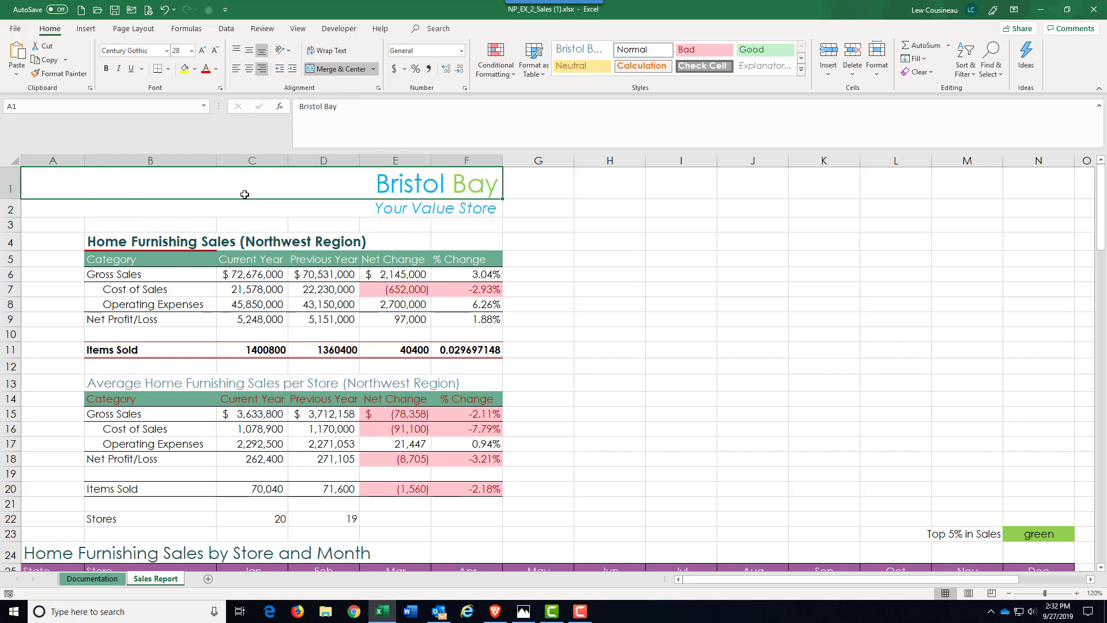
pyautogui.click(238, 209)
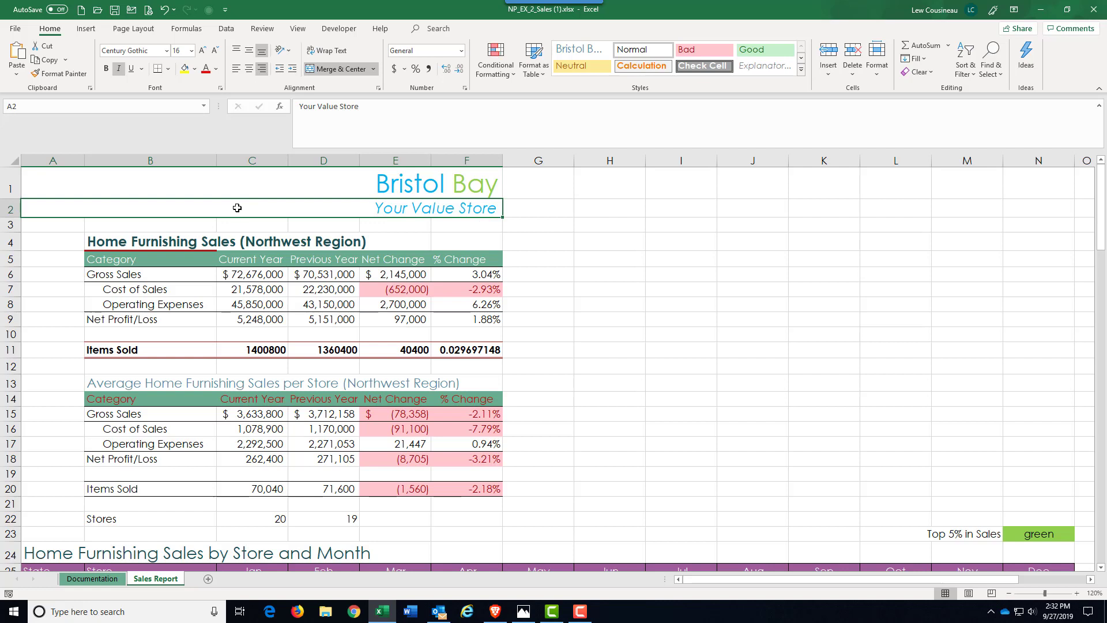
# Center the title and subtitle in A1:F2 again, and unmerge both rows
pyautogui.moveTo(231, 182); pyautogui.dragTo(235, 203)
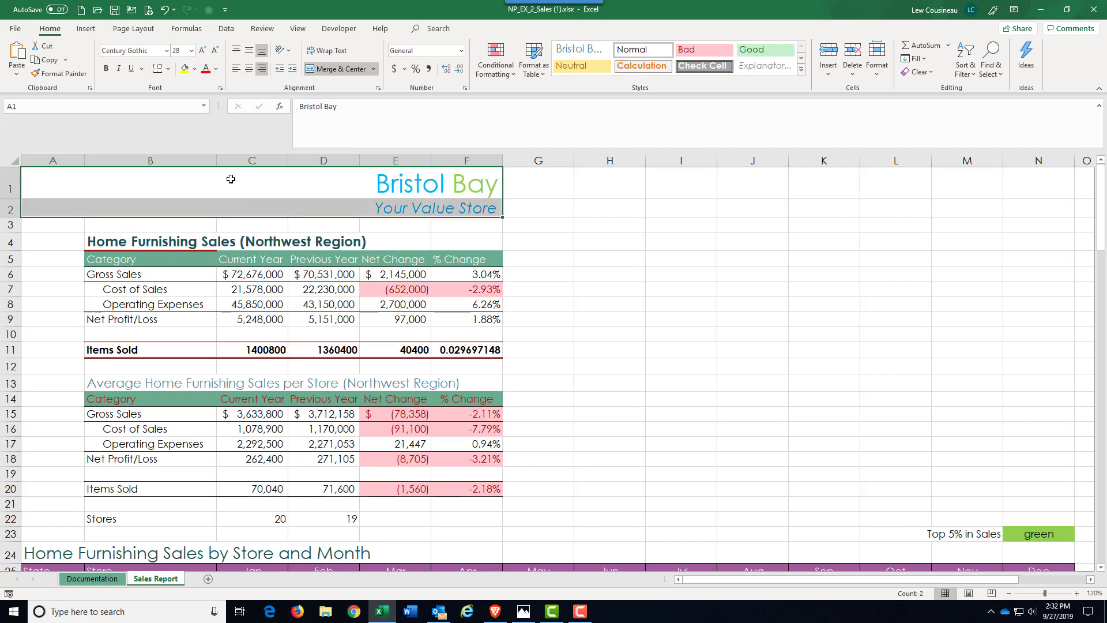
pyautogui.click(250, 70)
pyautogui.click(373, 69)
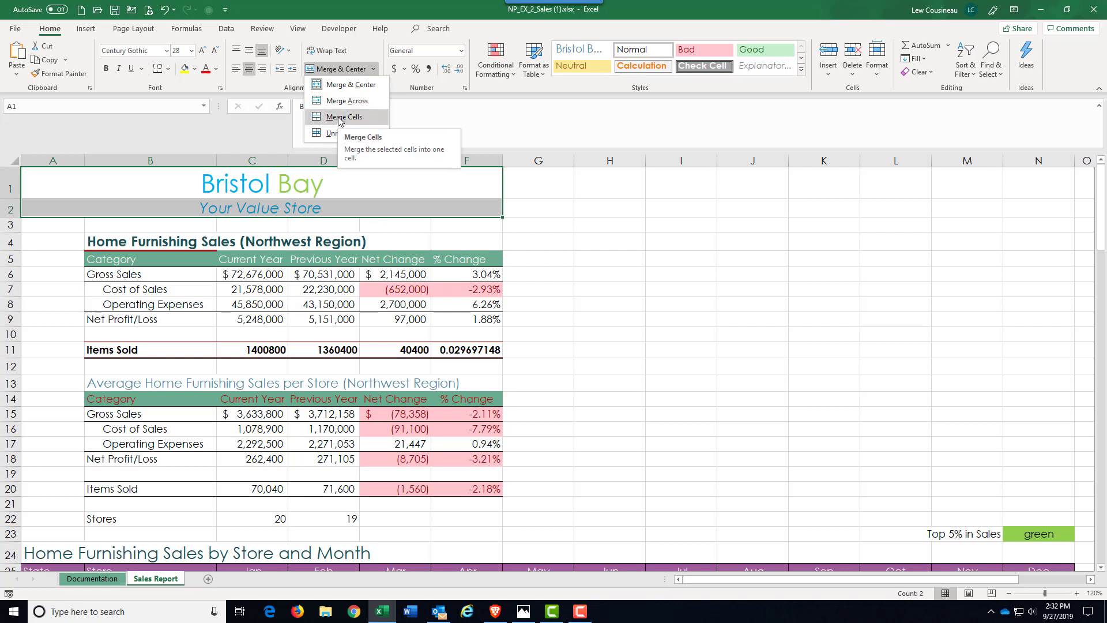
pyautogui.click(257, 175)
pyautogui.click(355, 71)
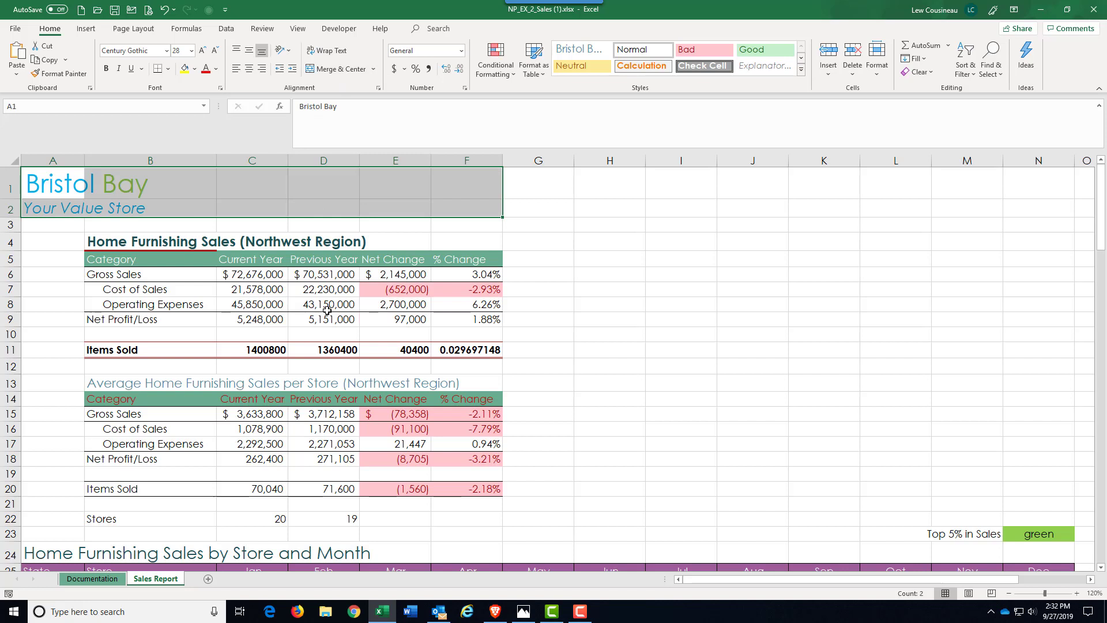
# Merge and center the Home Furnishing Sales (Northwest Region) heading across B4:F4
pyautogui.moveTo(129, 242); pyautogui.dragTo(451, 246)
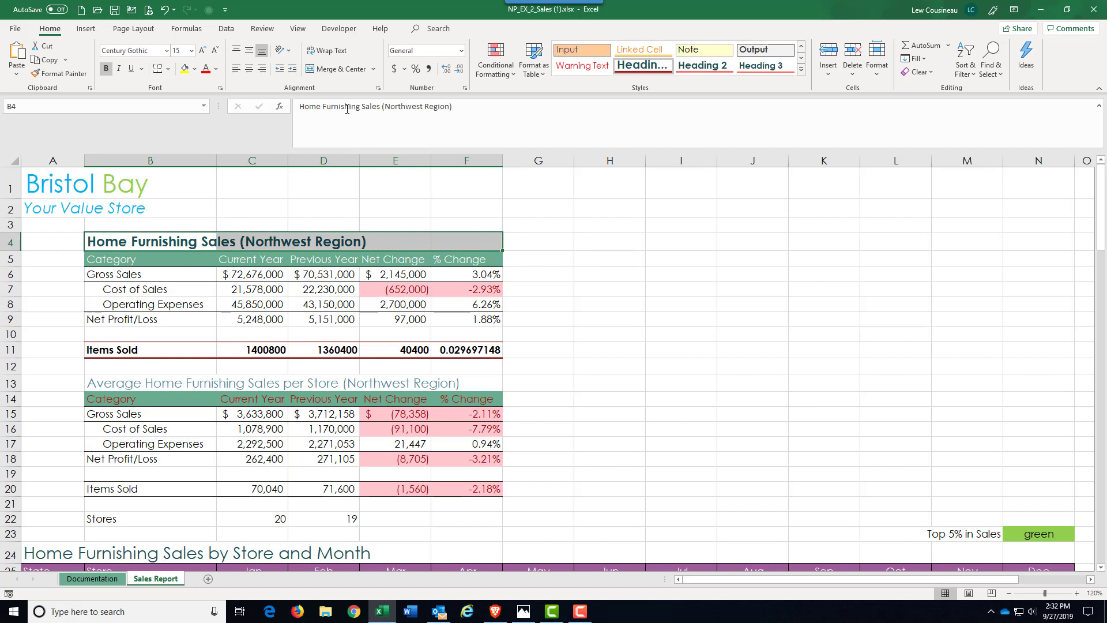
pyautogui.click(330, 71)
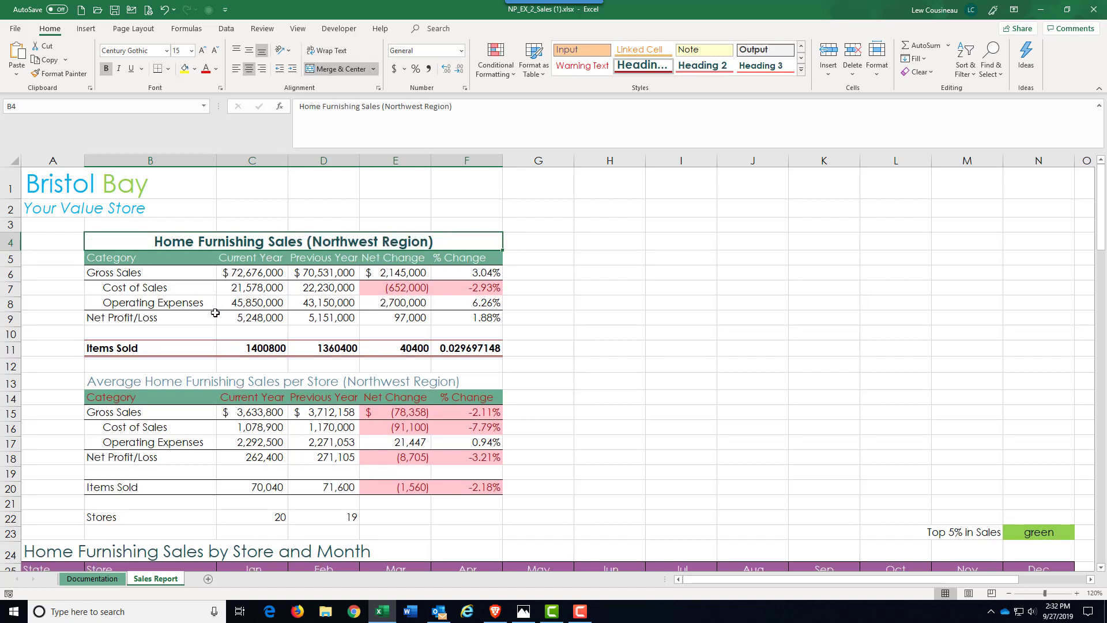
# Try right alignment and center alignment on the first Washington store address in B26
pyautogui.scroll(-6, 217, 315)
pyautogui.click(148, 316)
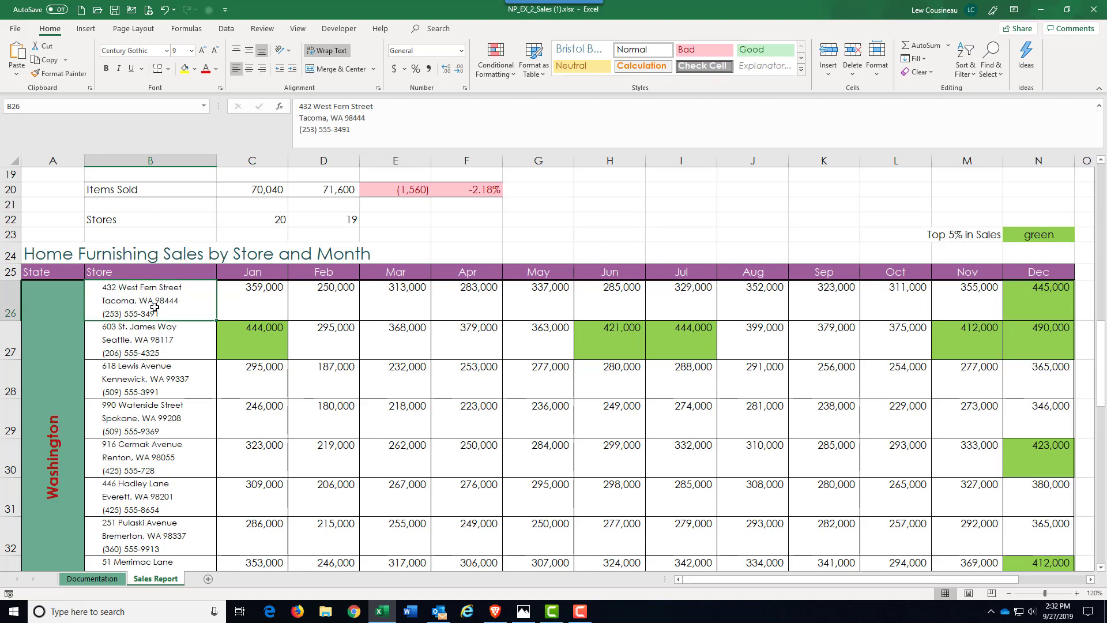
pyautogui.click(261, 70)
pyautogui.click(252, 68)
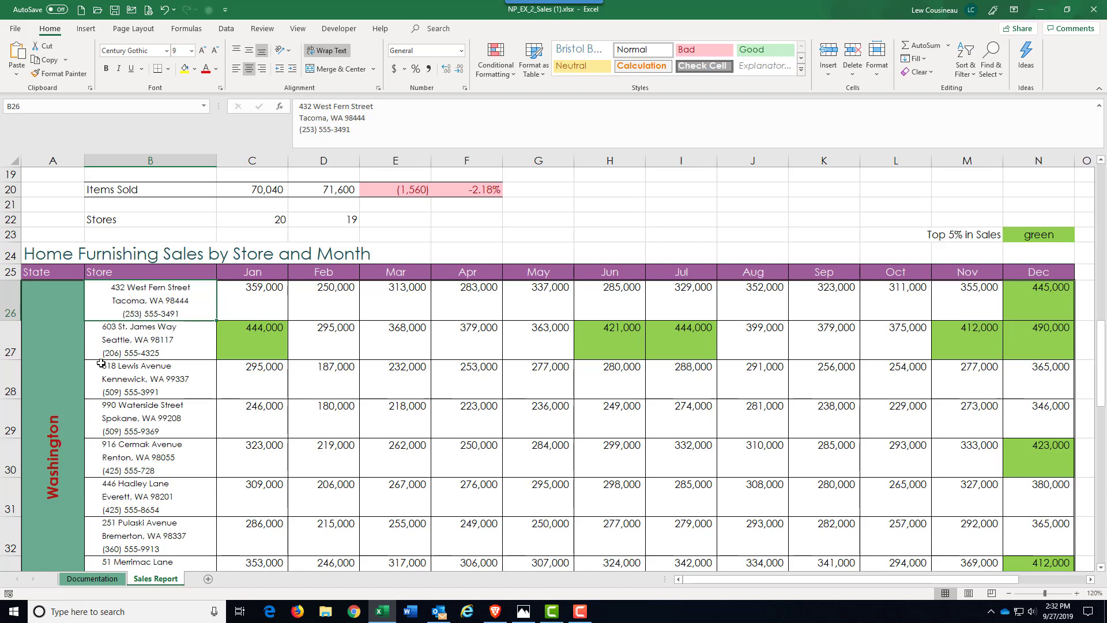
# Left-align the store address in B26 and increase its indent by two levels
pyautogui.click(235, 70)
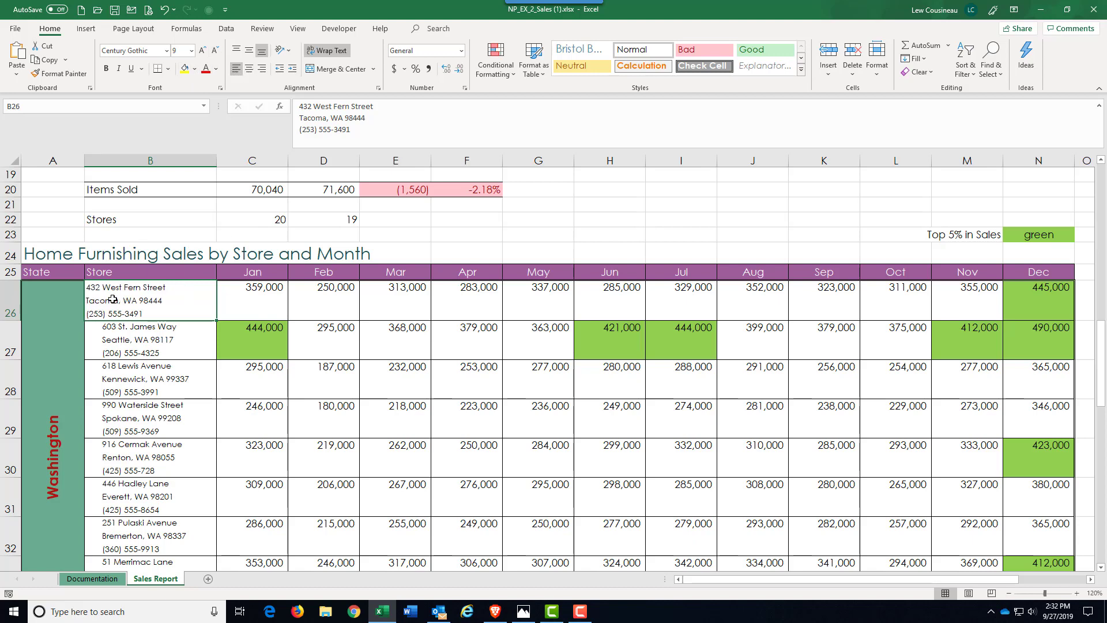
pyautogui.click(293, 70)
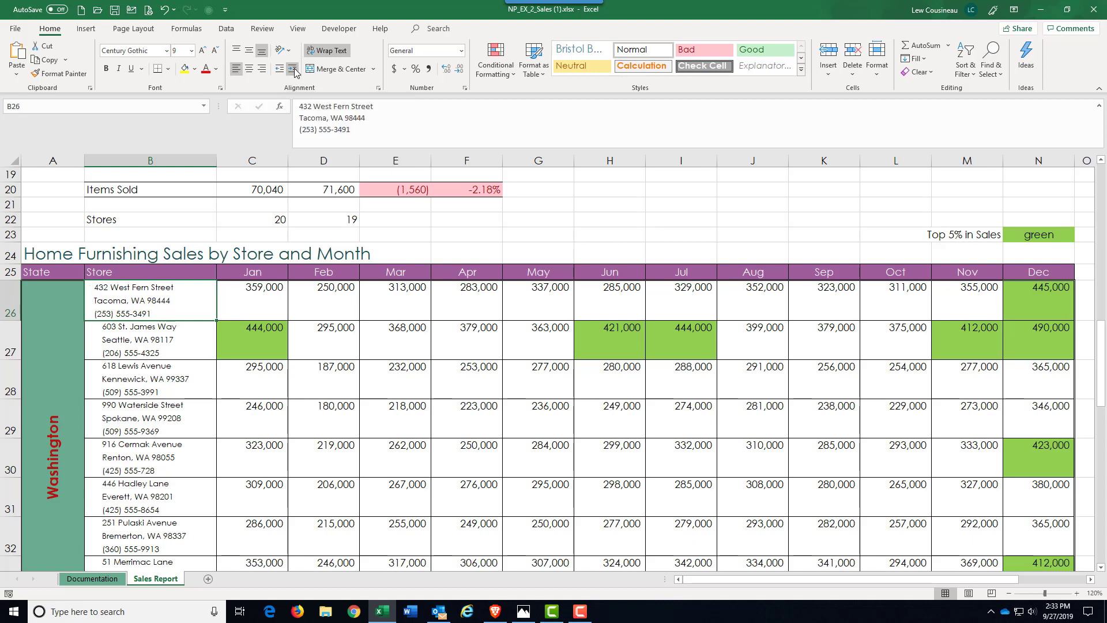
pyautogui.click(294, 70)
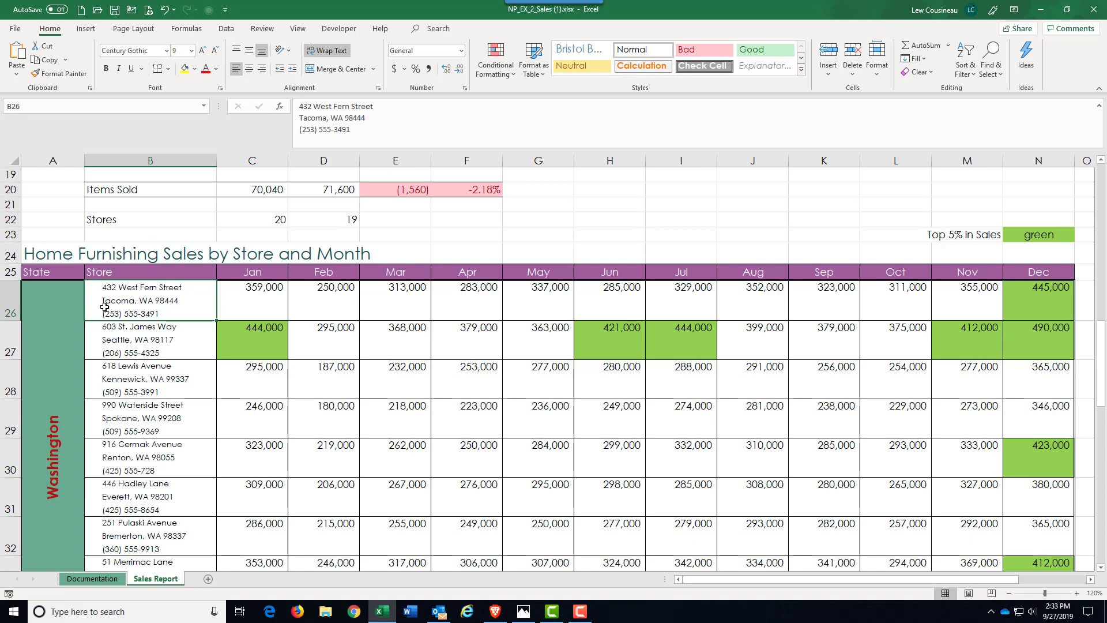
# Center the store address in B26 once more, and return it to left alignment with a two-level indent
pyautogui.click(249, 69)
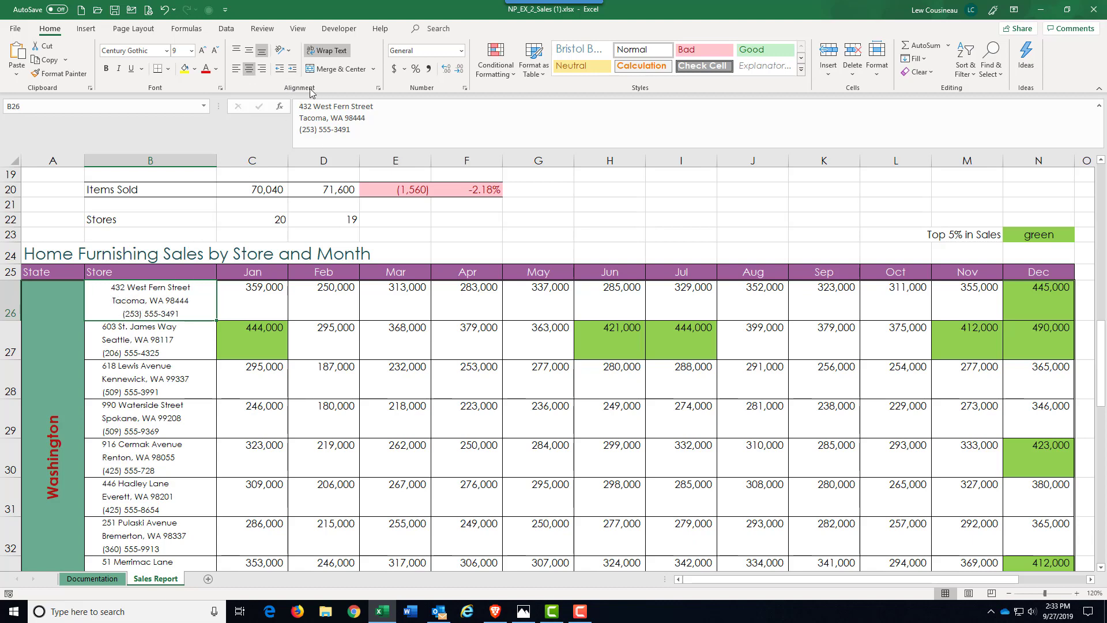
pyautogui.click(236, 68)
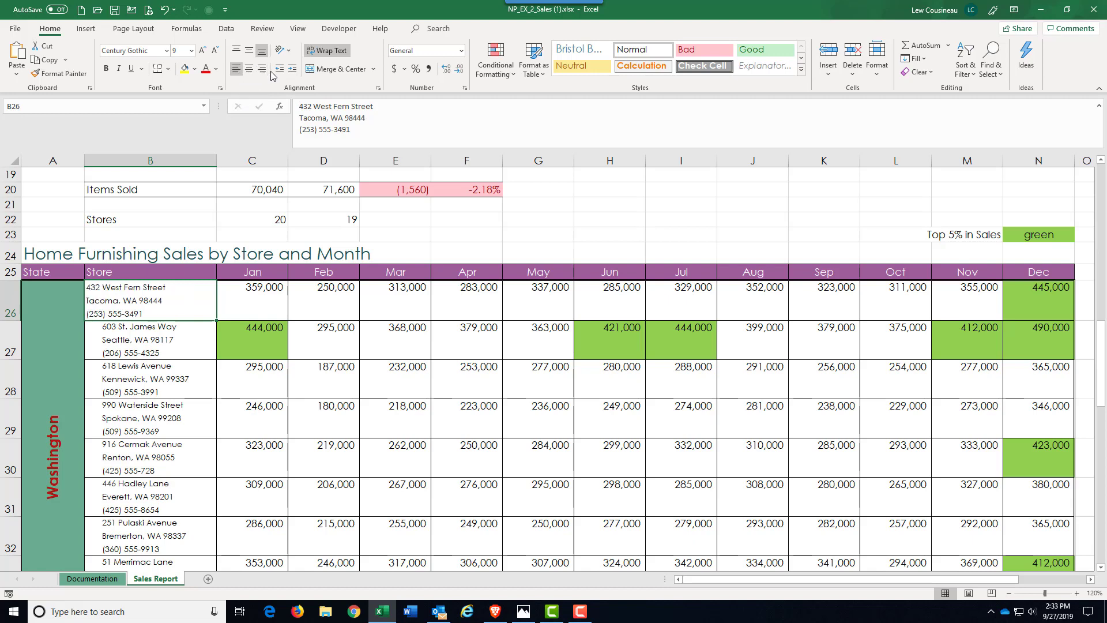
pyautogui.click(294, 71)
pyautogui.click(294, 70)
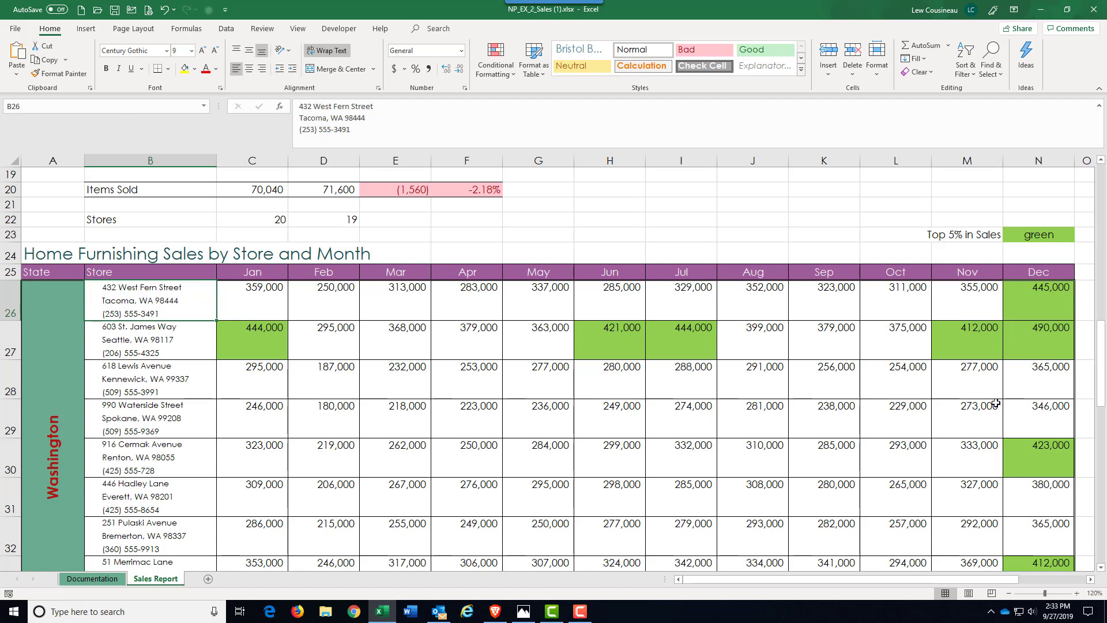
pyautogui.scroll(6, 385, 442)
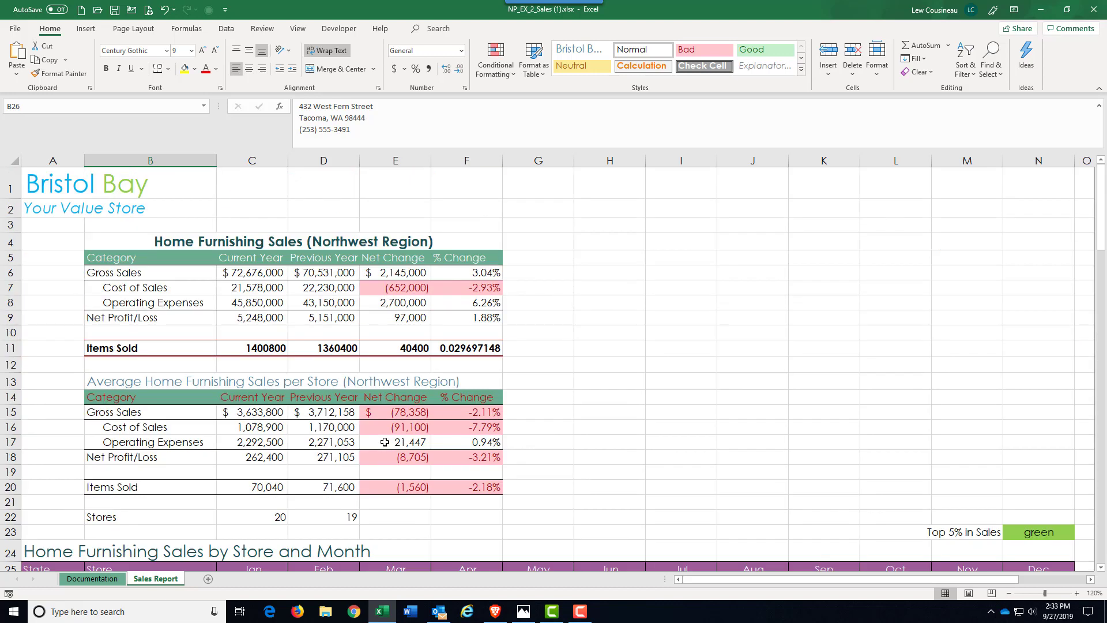
# Try center alignment on the Cost of Sales and Operating Expenses labels in B7 and B8
pyautogui.click(125, 286)
pyautogui.click(106, 273)
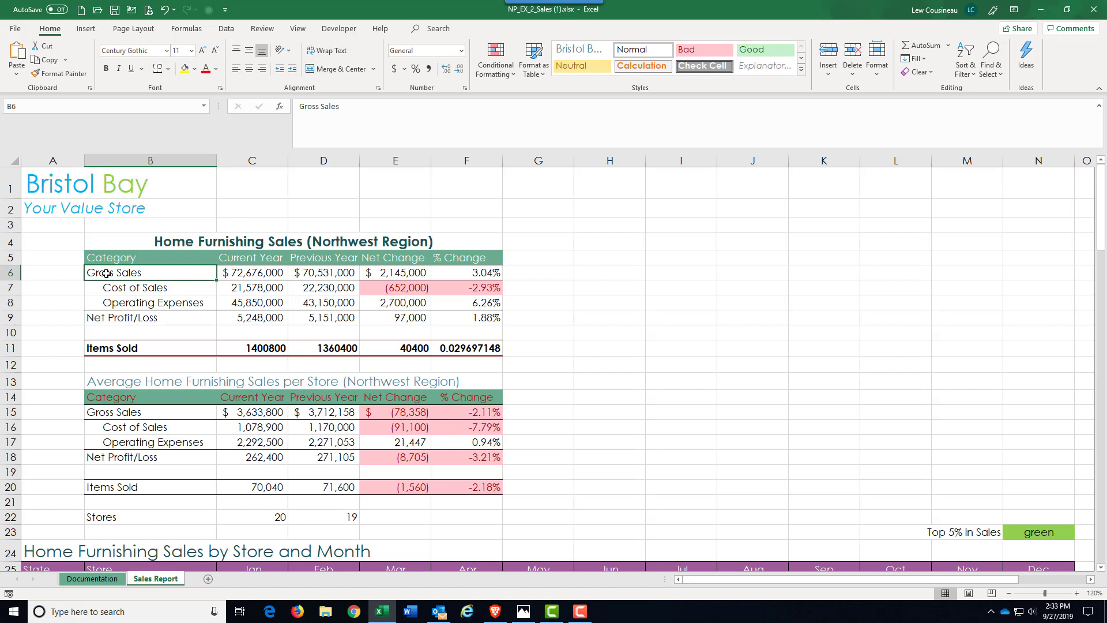
pyautogui.click(113, 290)
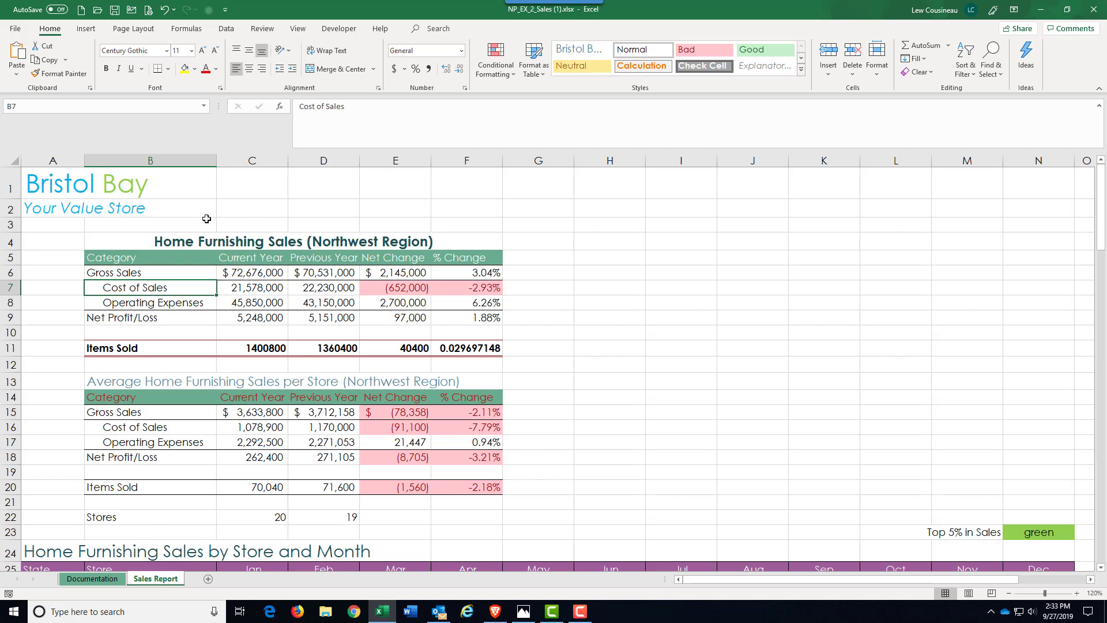
pyautogui.click(249, 69)
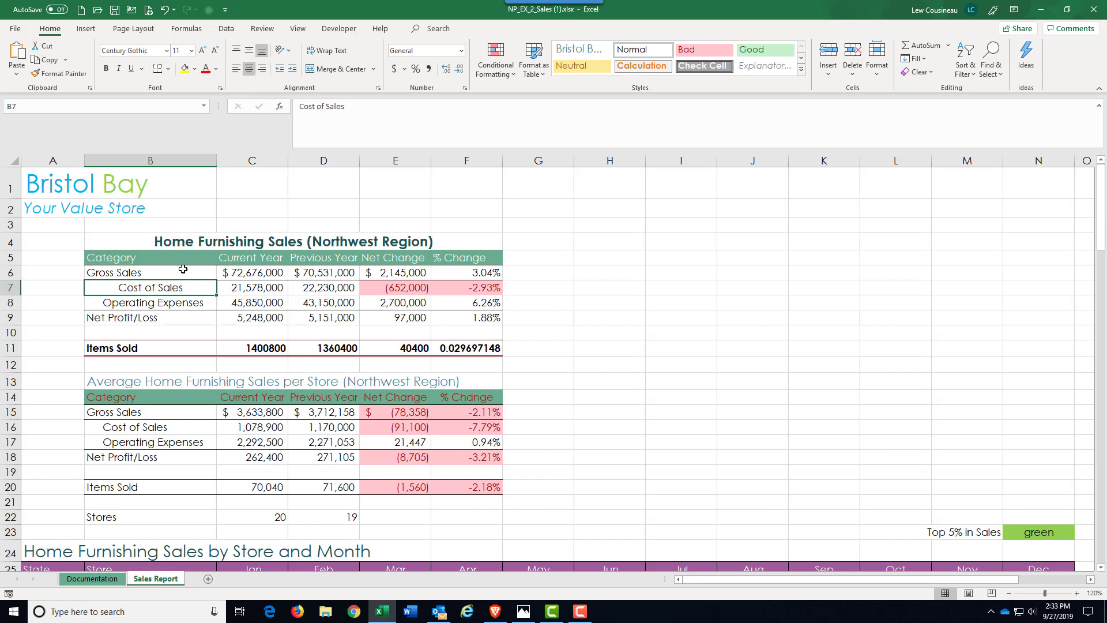
pyautogui.press('Down')
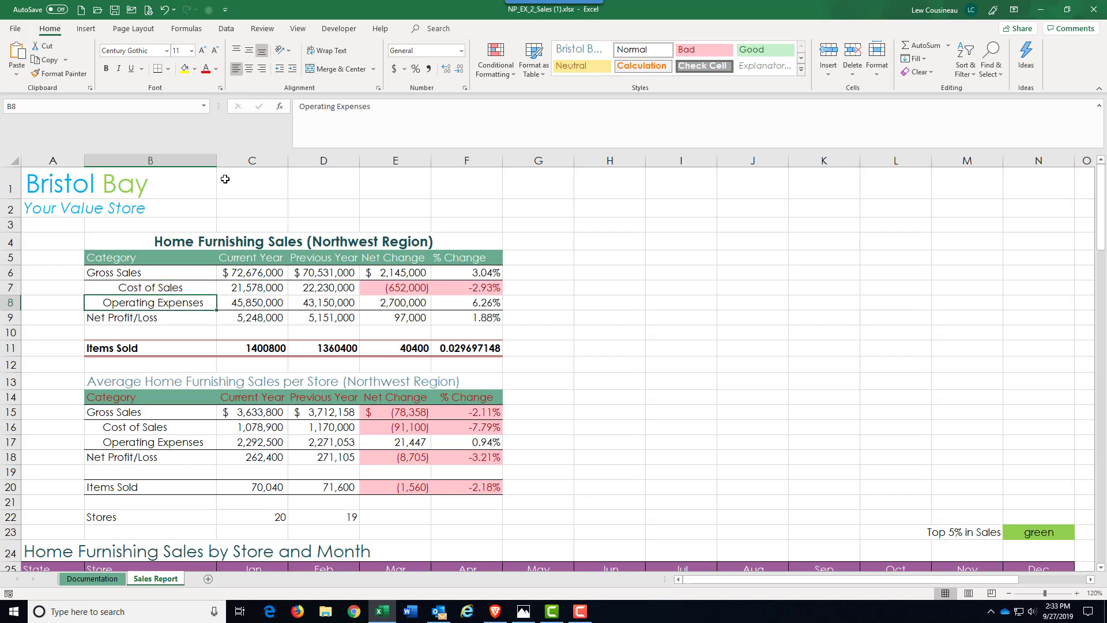
pyautogui.click(249, 69)
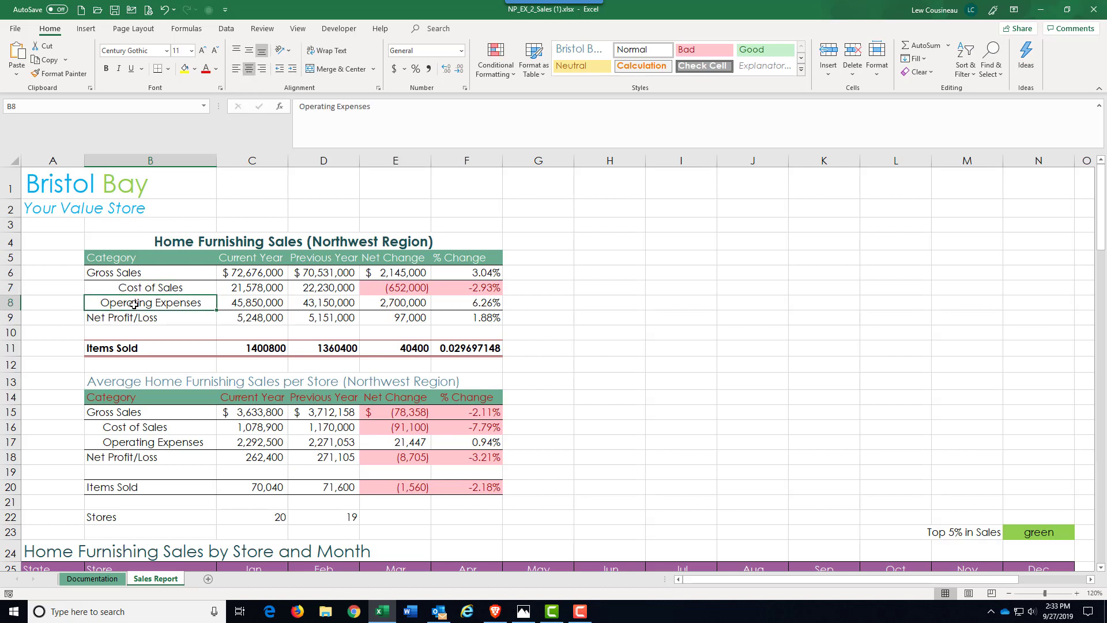
# Left-align the Cost of Sales and Operating Expenses labels in B7:B8 and indent them beneath Gross Sales
pyautogui.moveTo(106, 290); pyautogui.dragTo(112, 304)
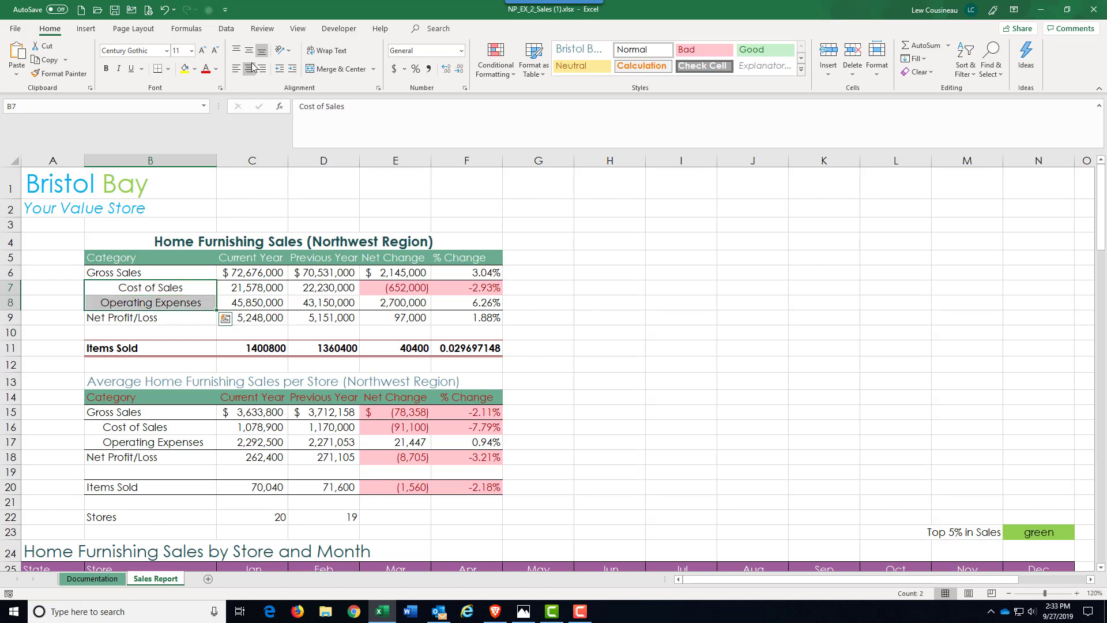
pyautogui.click(236, 69)
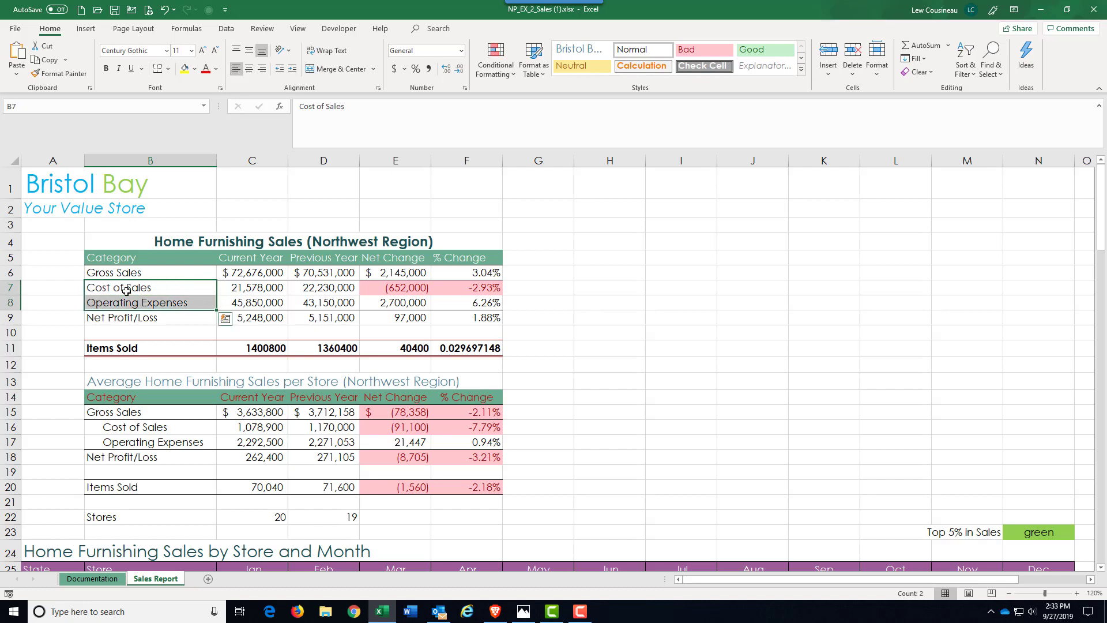
pyautogui.click(293, 69)
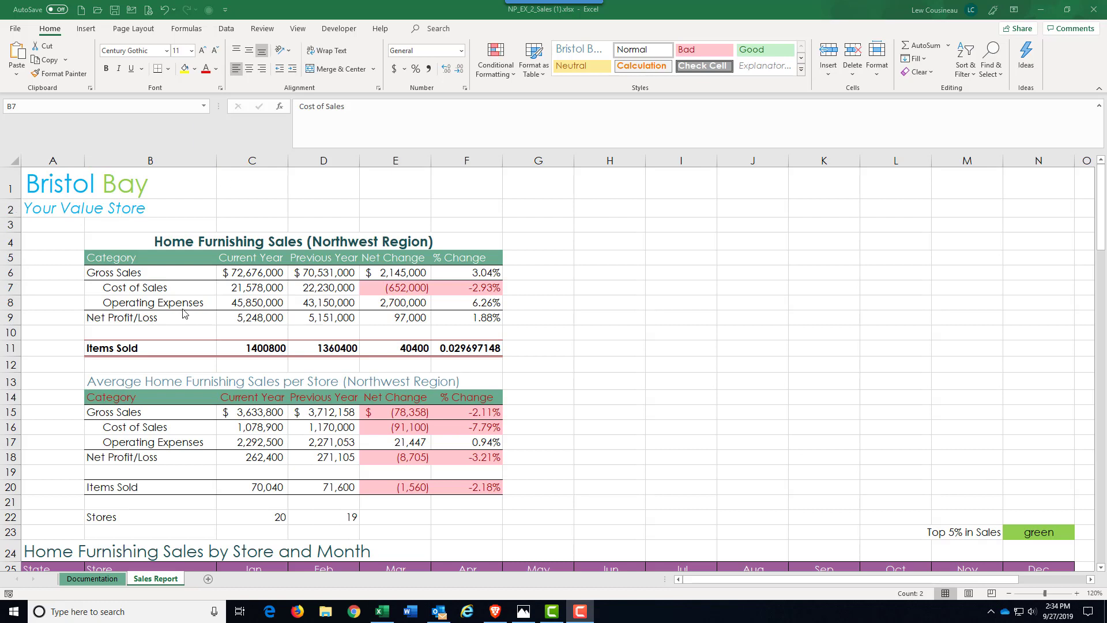
pyautogui.press('F2')
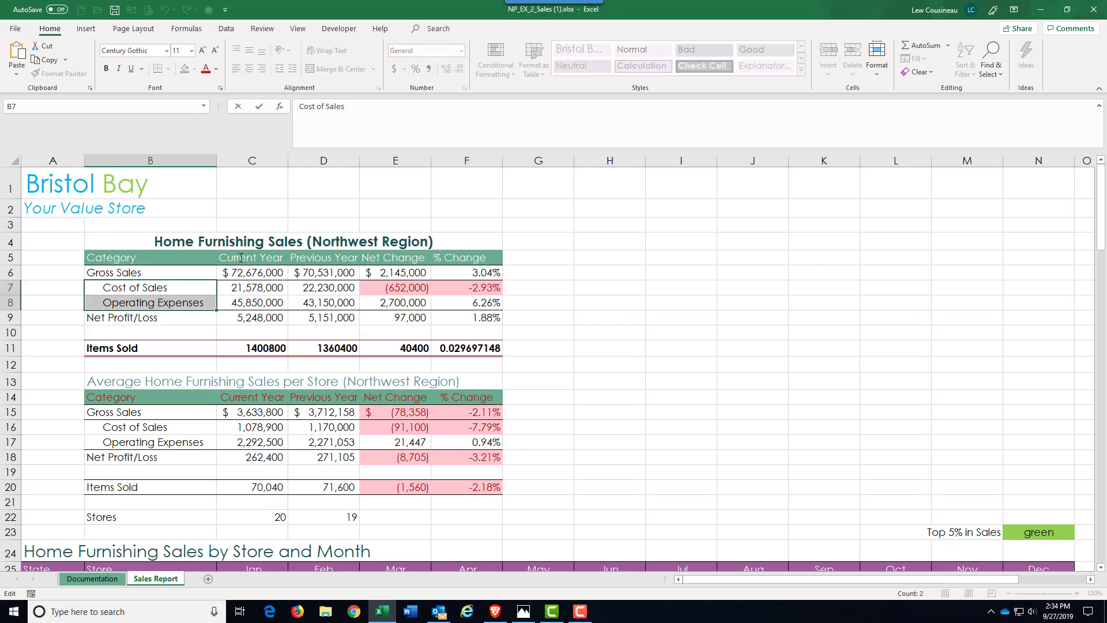
# Wrap the text of the column headings in C5:F5 and narrow columns C and D until the two year headings break onto two lines
pyautogui.moveTo(240, 258); pyautogui.dragTo(459, 256)
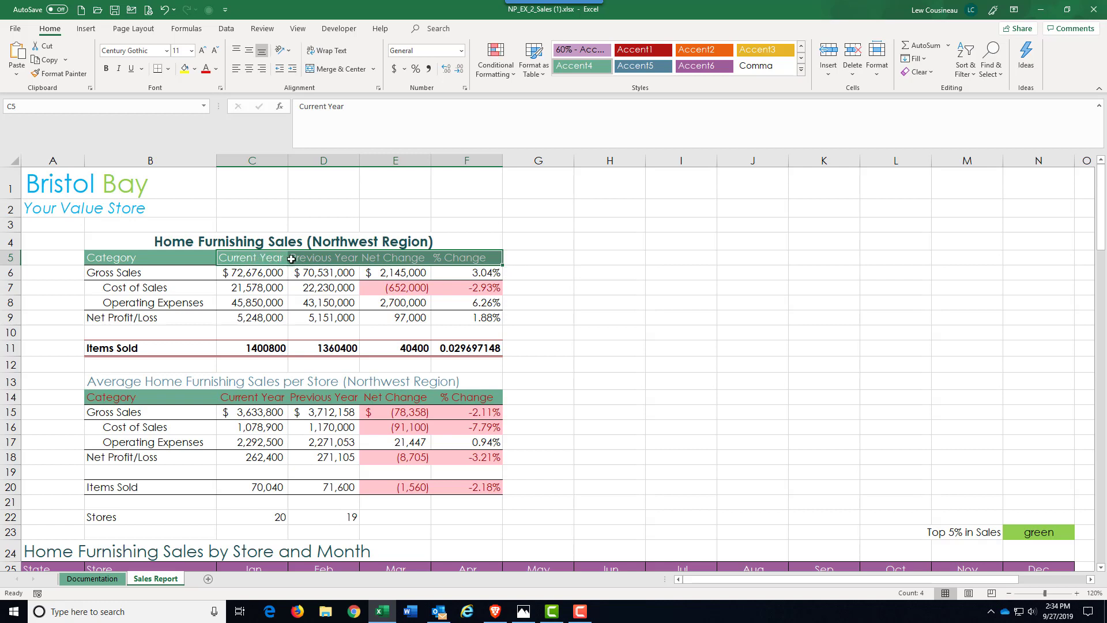
pyautogui.click(325, 53)
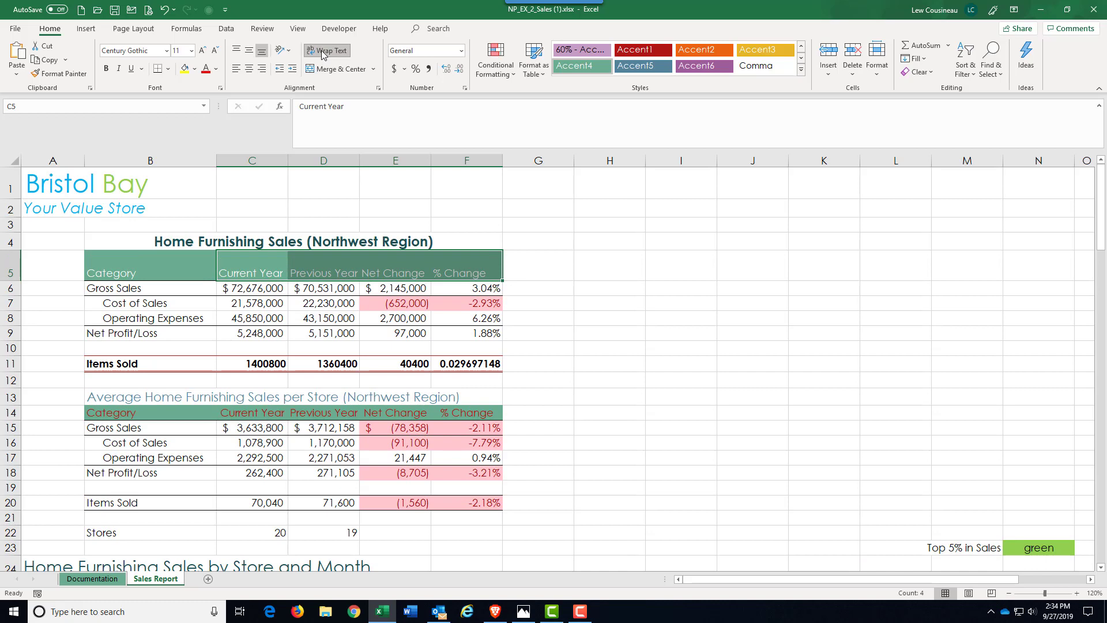
pyautogui.moveTo(287, 163); pyautogui.dragTo(279, 165)
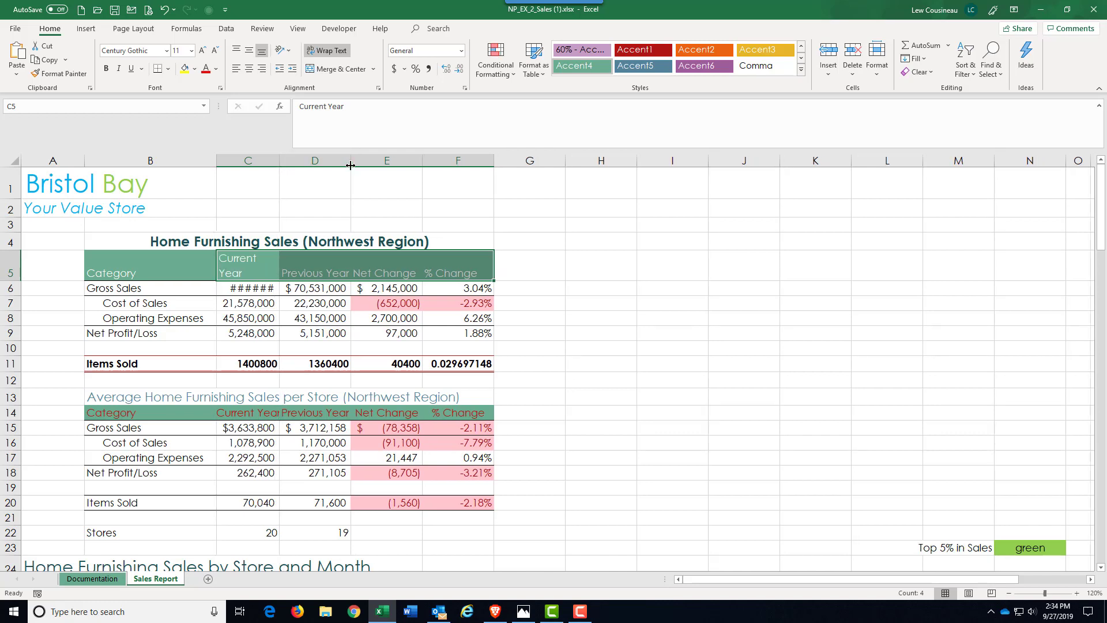
pyautogui.moveTo(351, 166); pyautogui.dragTo(339, 168)
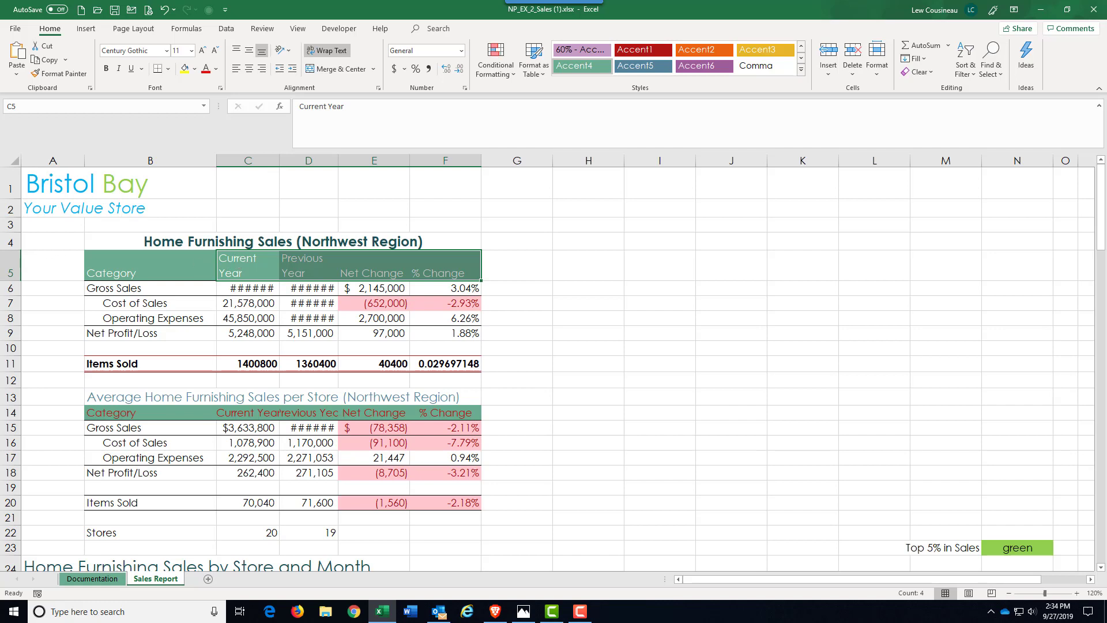
# Try middle and top vertical alignment on the column headings in C5:F5, ending on middle alignment
pyautogui.click(2, 265)
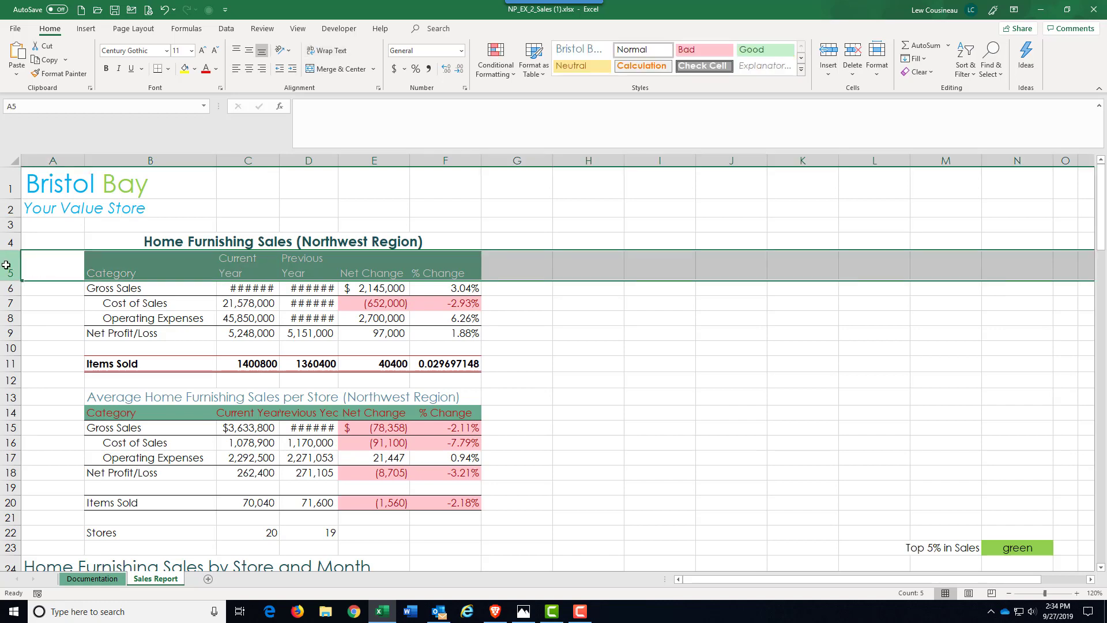
pyautogui.click(369, 265)
pyautogui.click(460, 269)
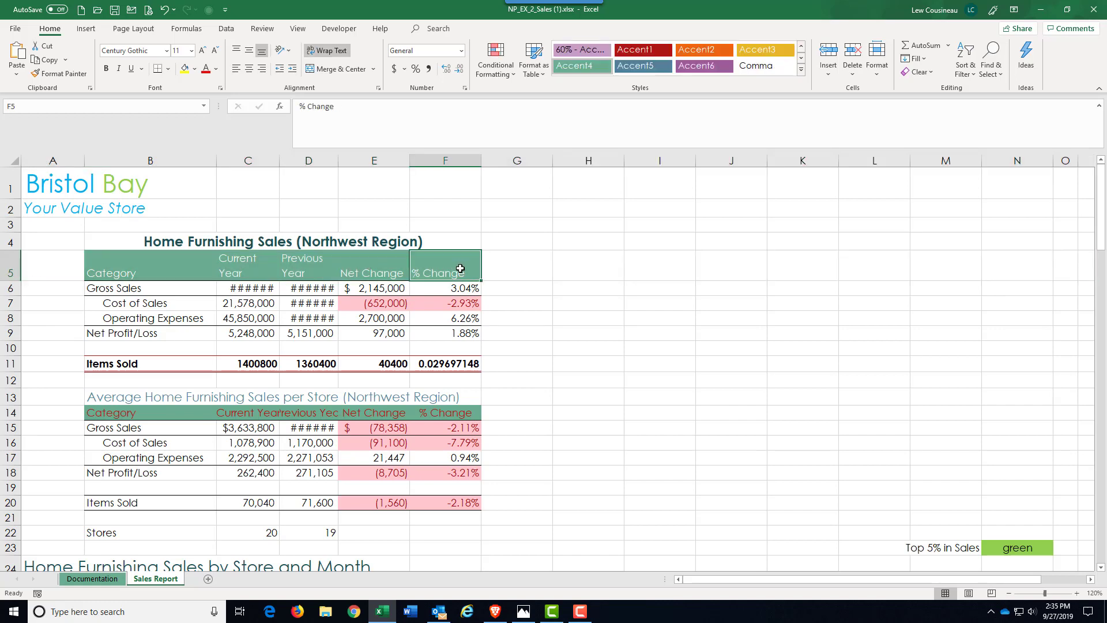
pyautogui.click(389, 271)
pyautogui.click(436, 274)
pyautogui.moveTo(378, 267); pyautogui.dragTo(432, 267)
pyautogui.moveTo(234, 260); pyautogui.dragTo(427, 265)
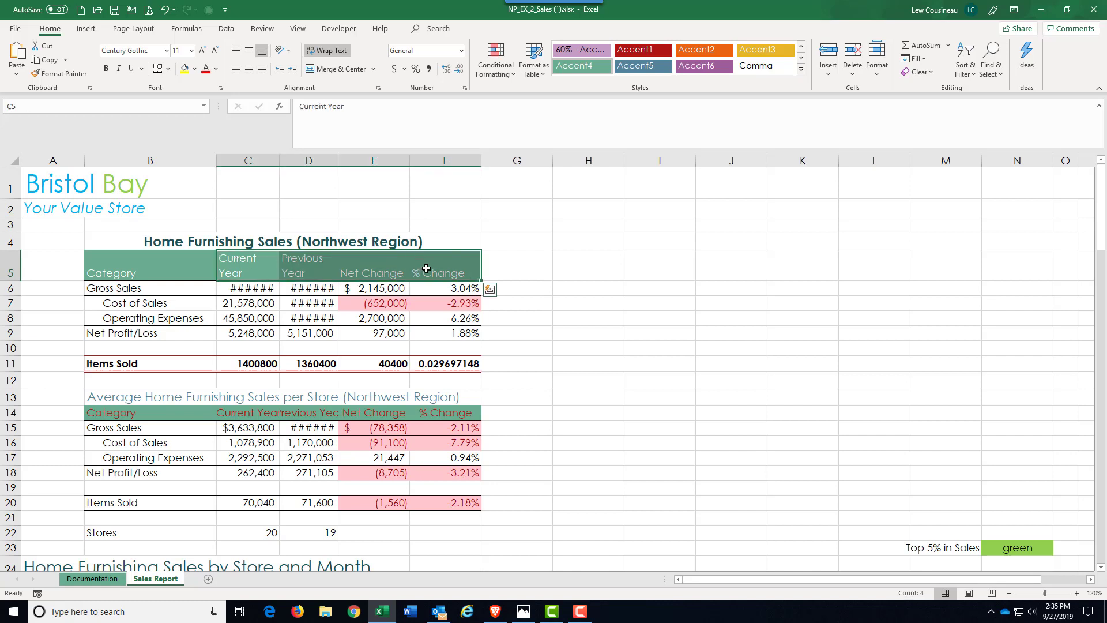
pyautogui.click(250, 54)
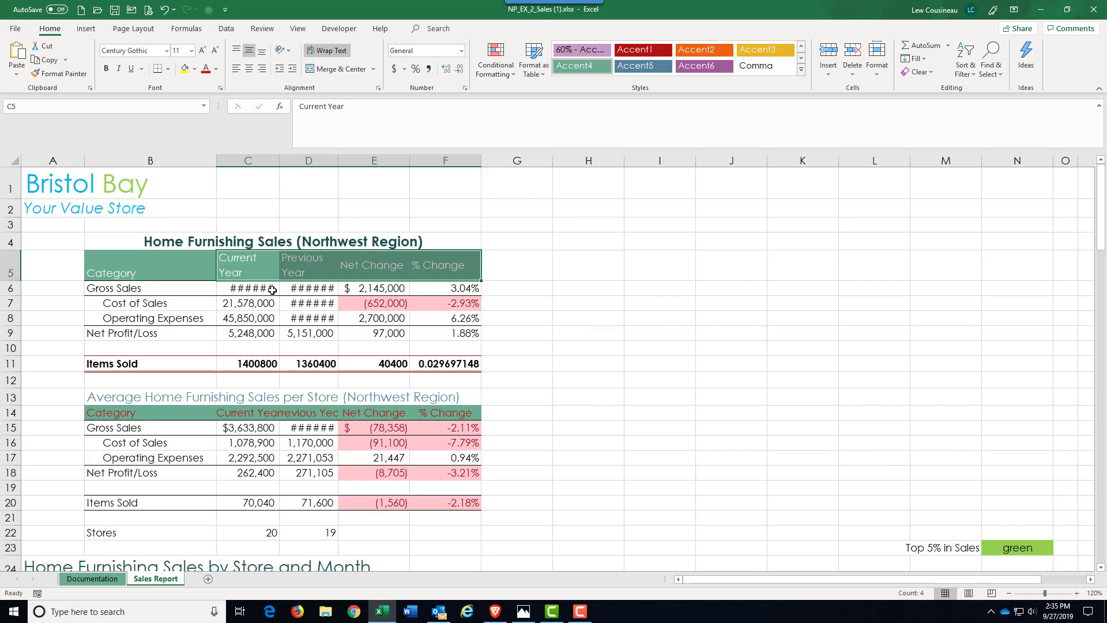
pyautogui.click(237, 52)
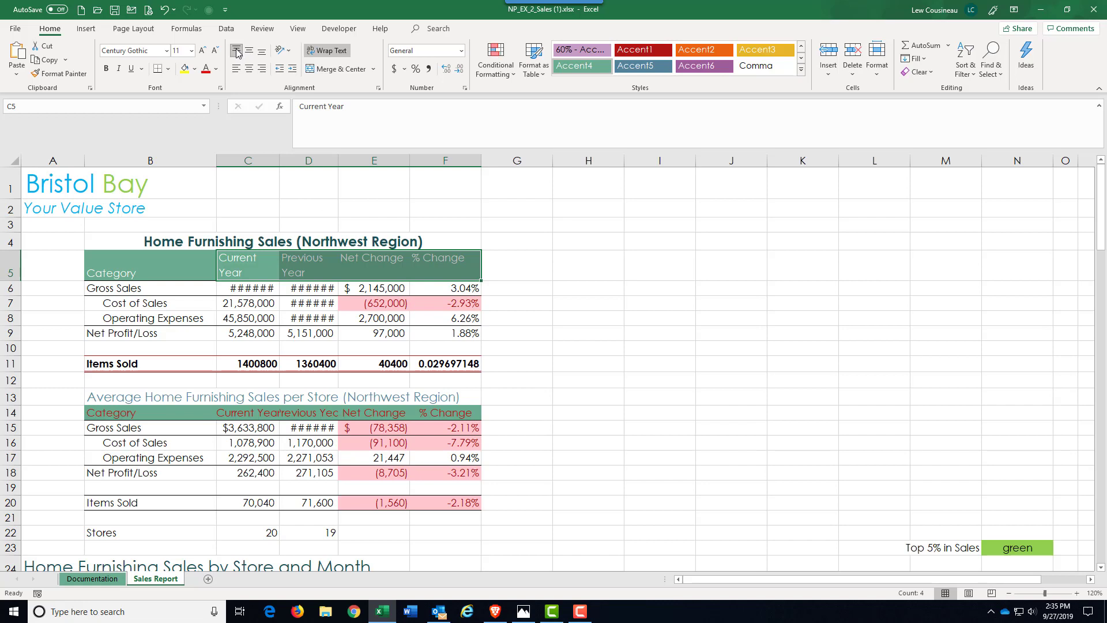
pyautogui.click(250, 52)
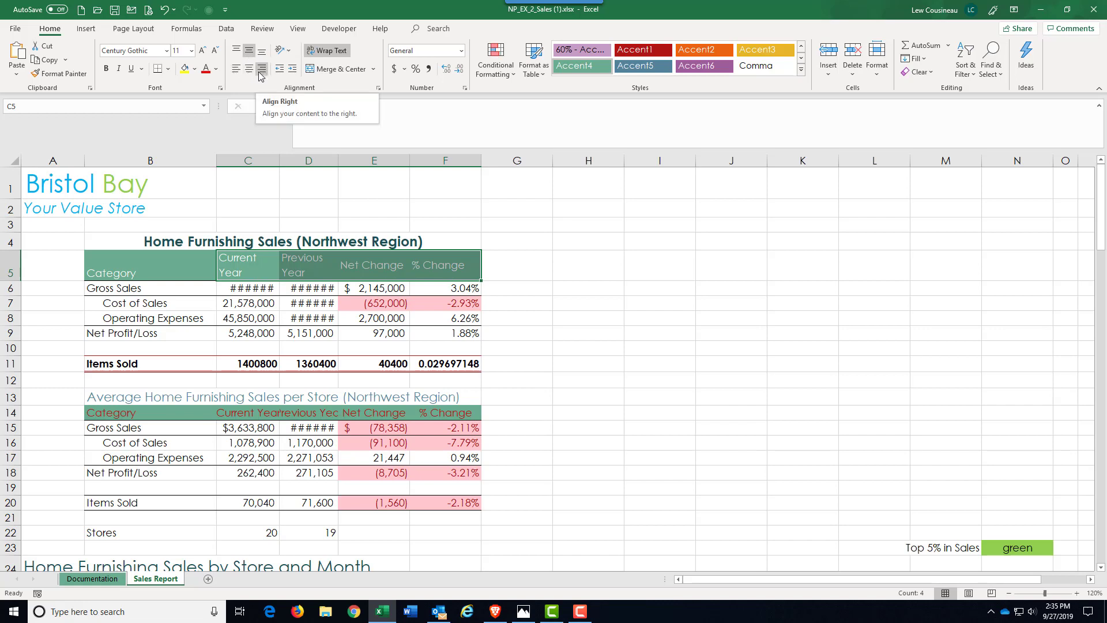
# Turn off text wrapping for the headings in C5:F5 and autofit the widths of columns C and D
pyautogui.click(264, 273)
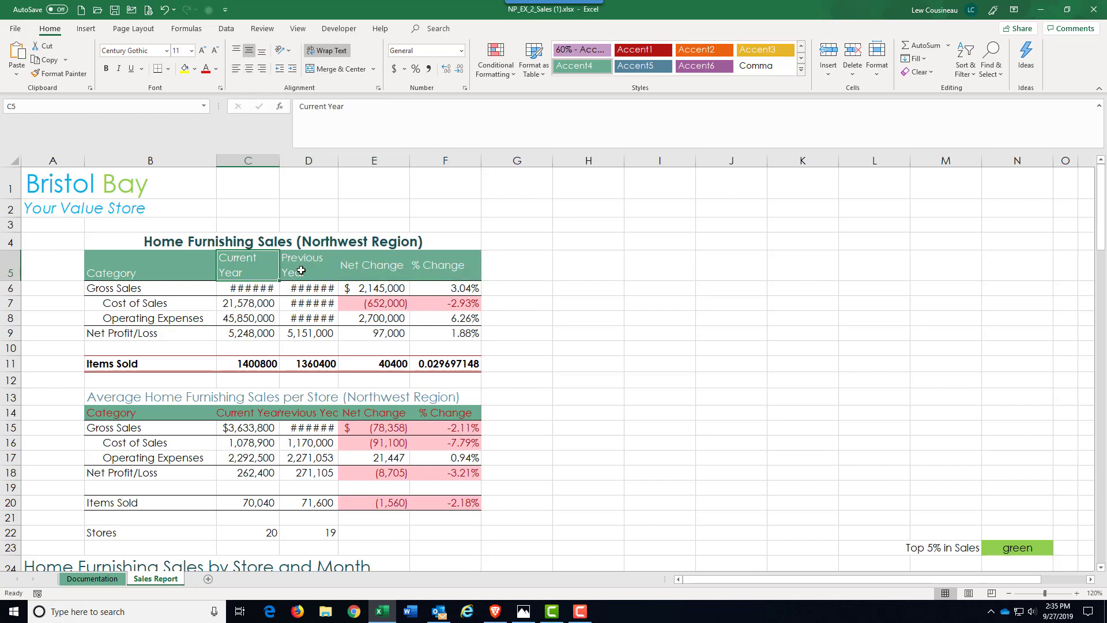
pyautogui.click(301, 271)
pyautogui.moveTo(250, 270); pyautogui.dragTo(434, 269)
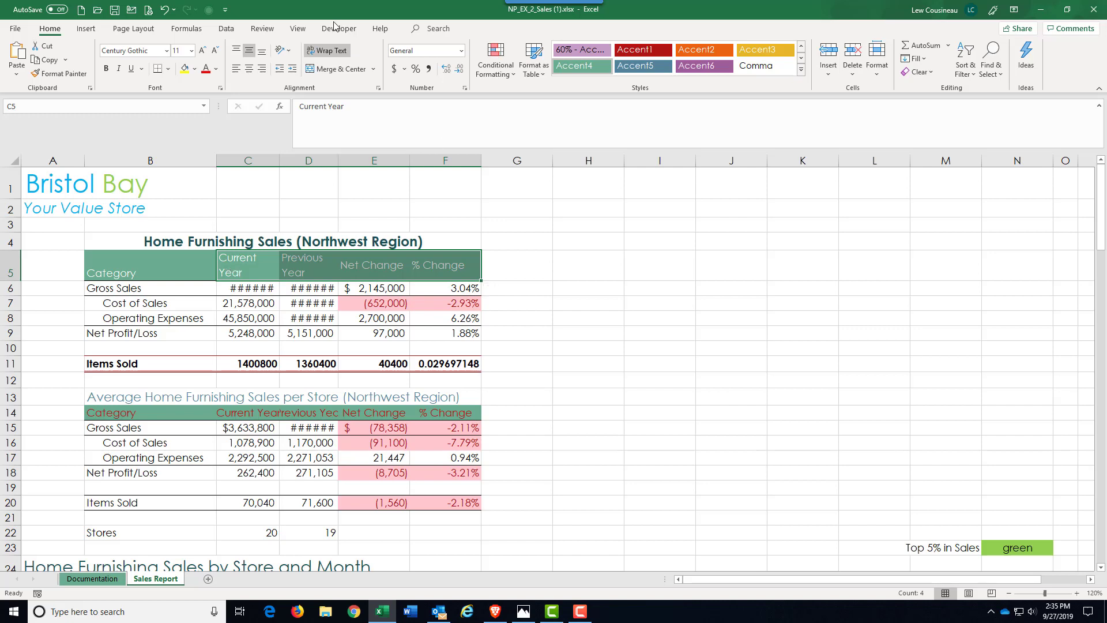
pyautogui.click(339, 51)
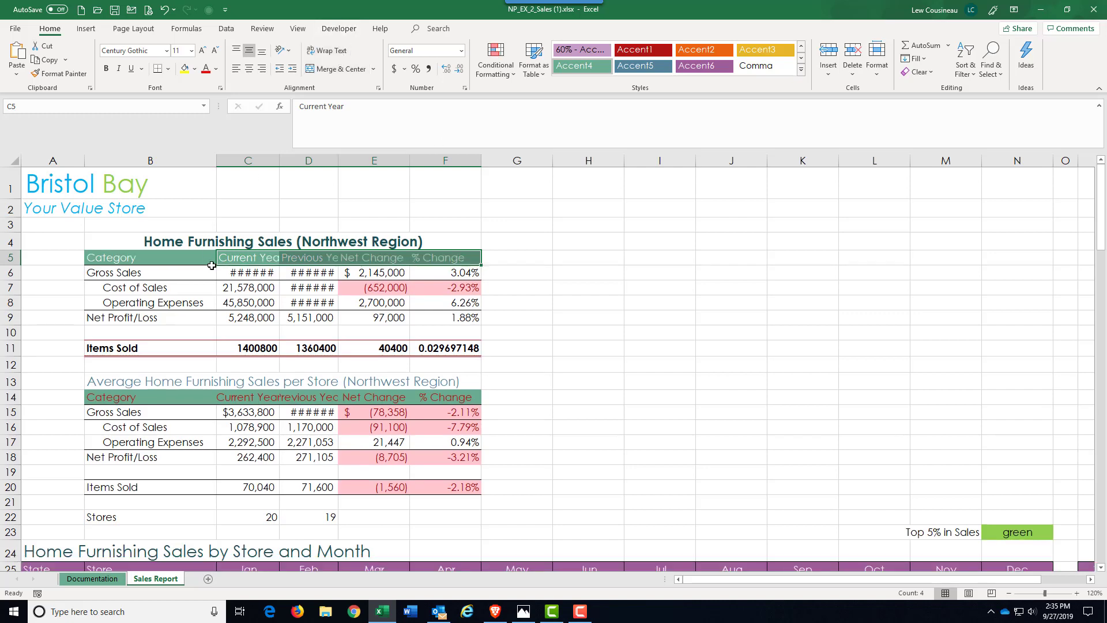
pyautogui.doubleClick(280, 161)
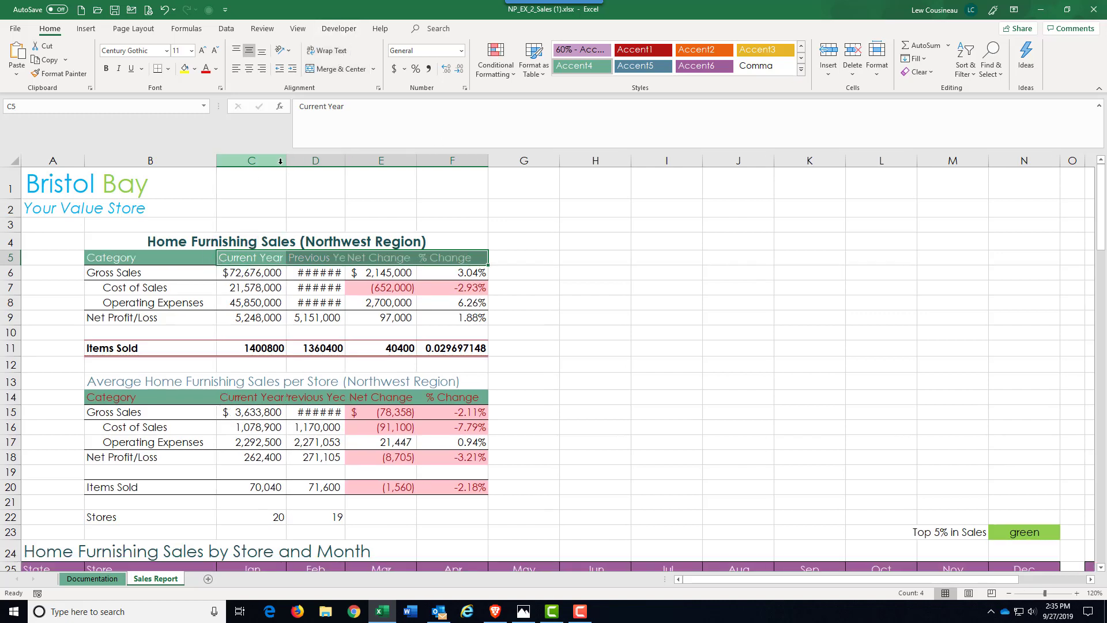
pyautogui.doubleClick(345, 161)
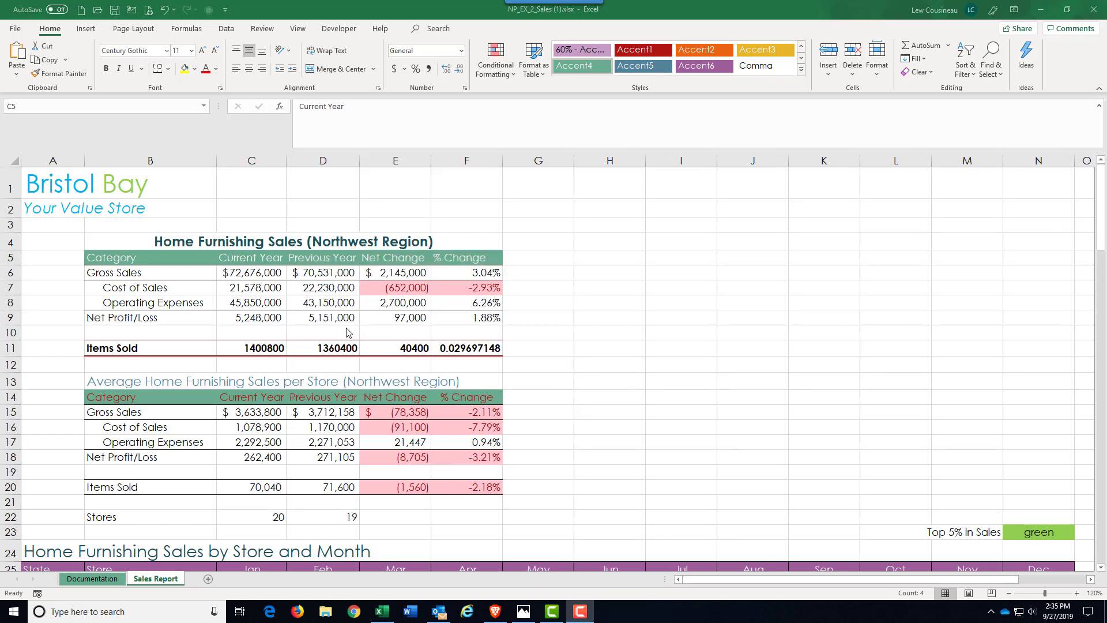
# Turn off text wrapping for the first Washington store address in B26 and widen column B to fit it on one line
pyautogui.scroll(-8, 348, 333)
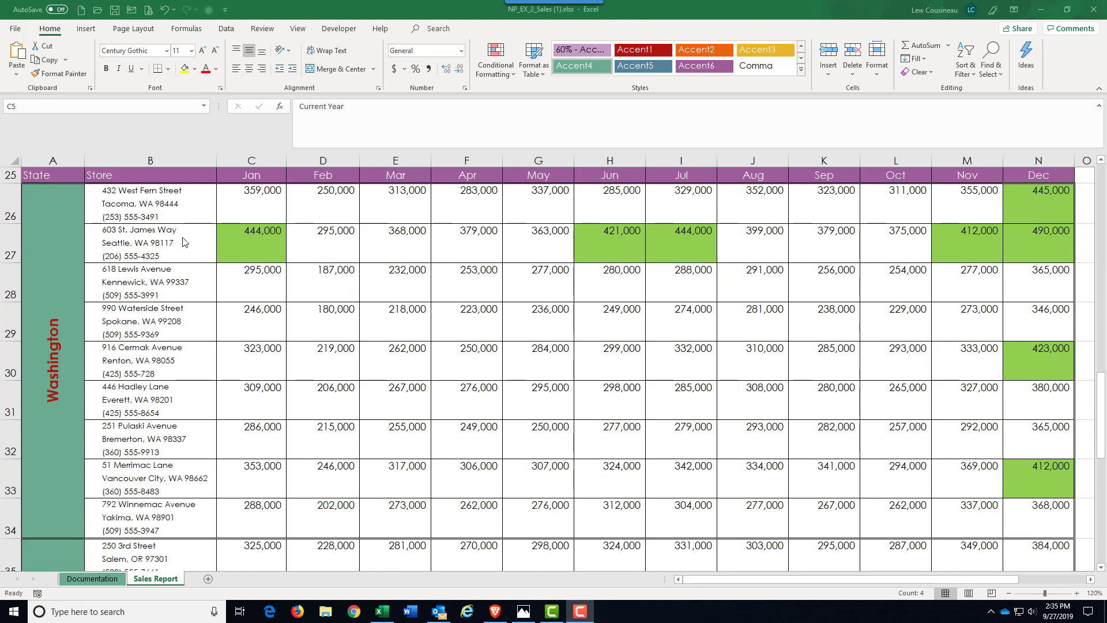
pyautogui.click(118, 198)
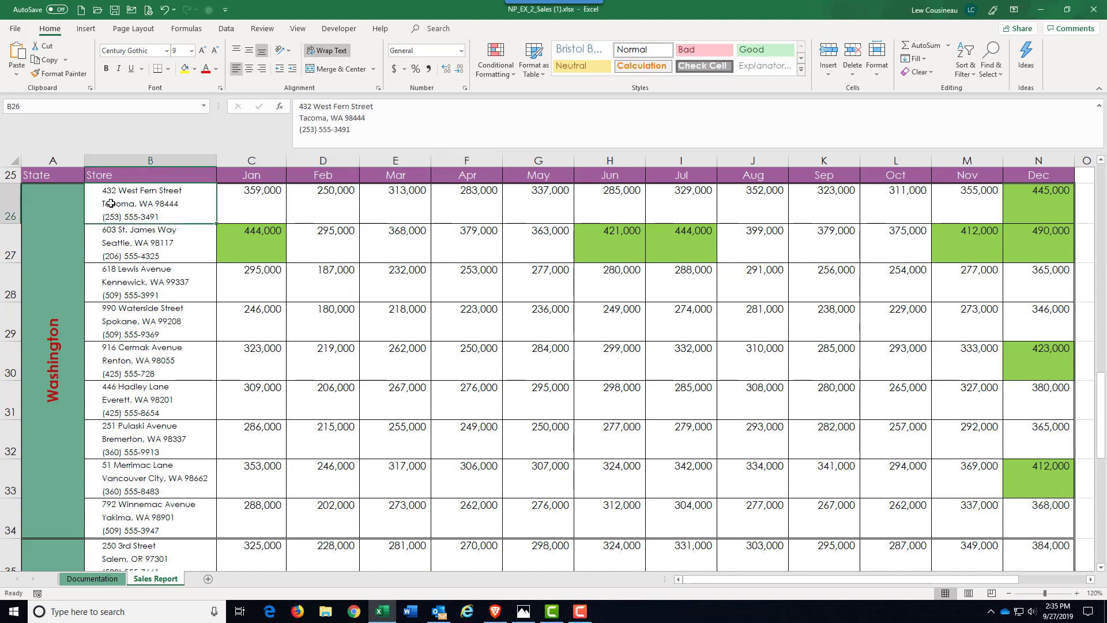
pyautogui.click(324, 52)
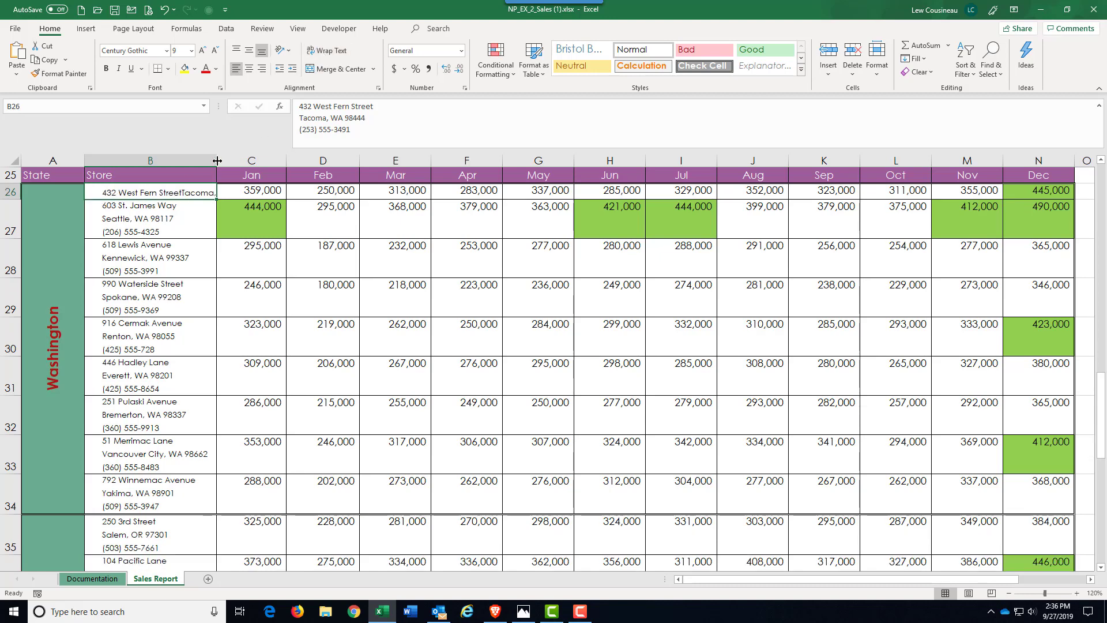
pyautogui.moveTo(218, 161); pyautogui.dragTo(447, 166)
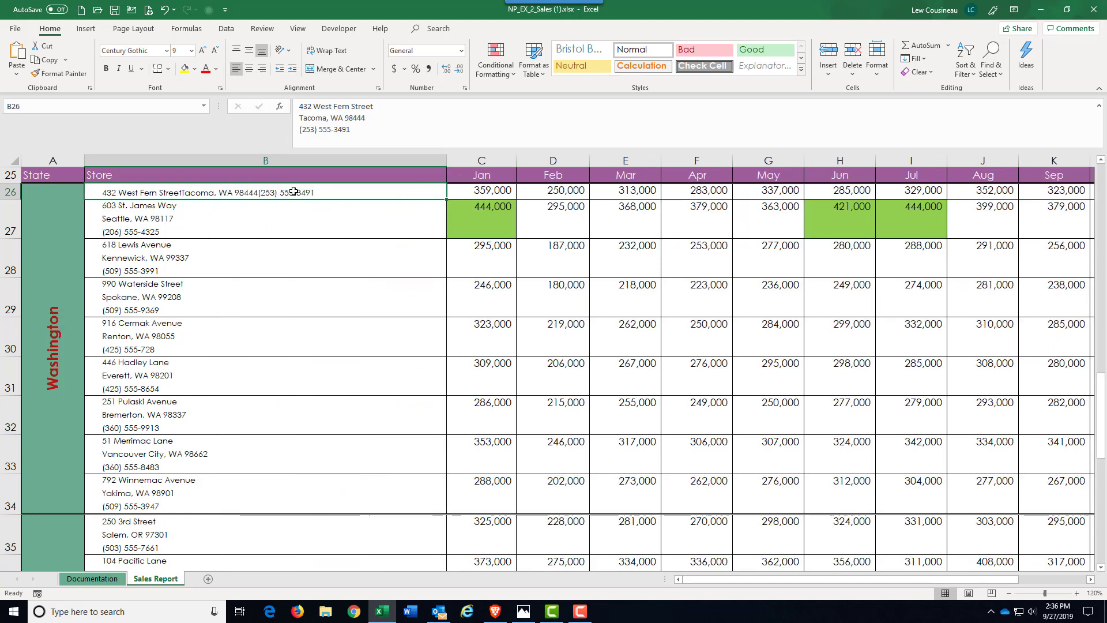
# Turn text wrapping back on for the store address in B26 and narrow column B to slightly less than its original width
pyautogui.click(327, 50)
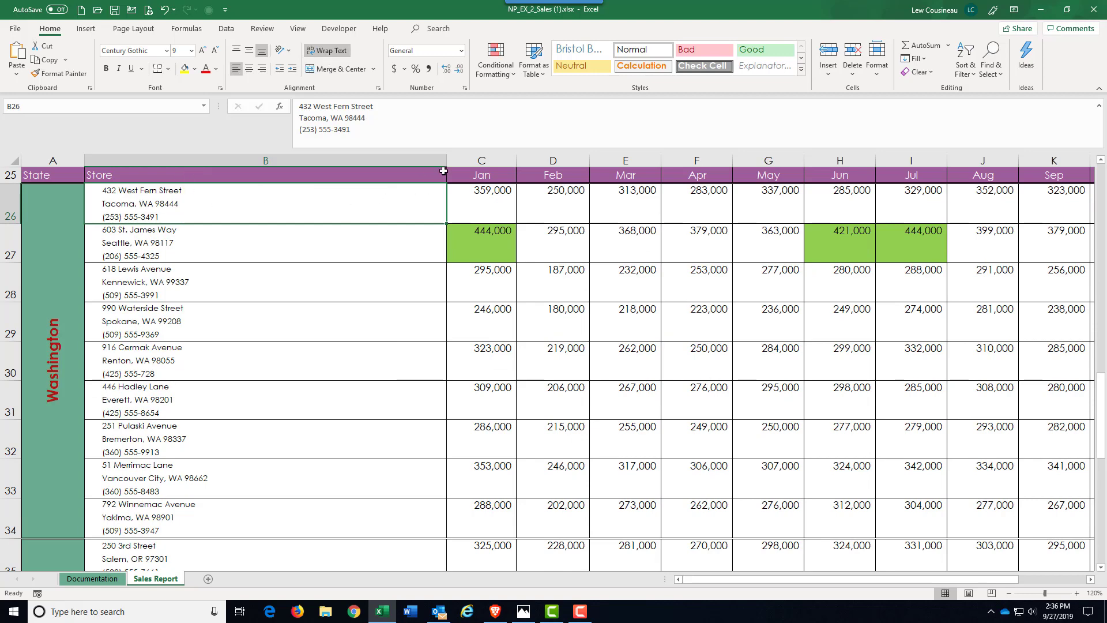
pyautogui.moveTo(447, 166); pyautogui.dragTo(199, 168)
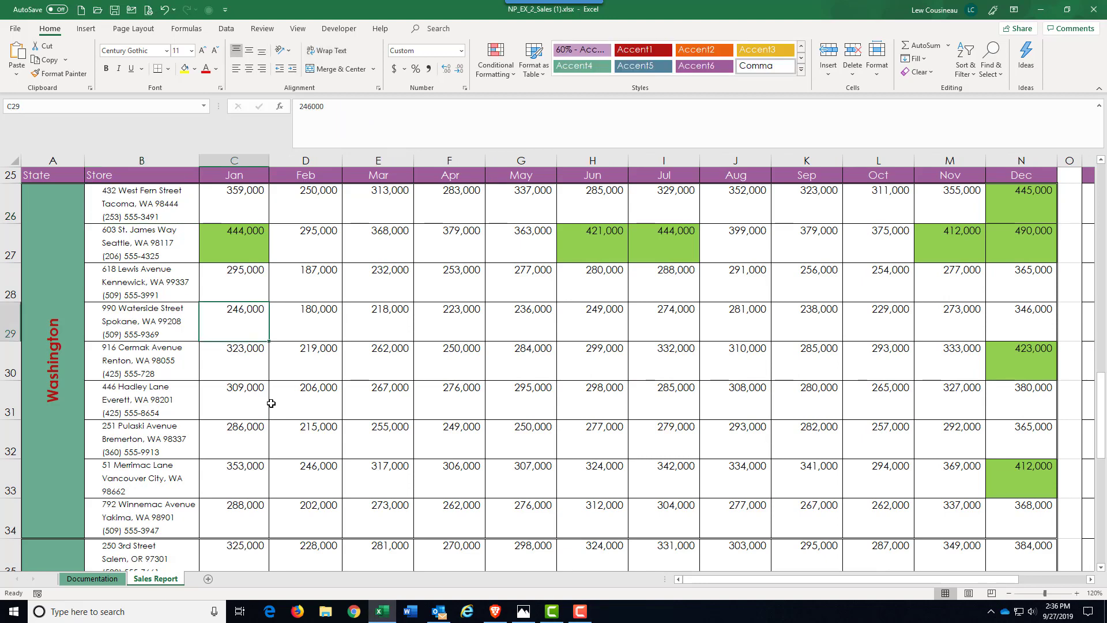
# Insert a line break between "Current" and "Year" in the heading in C5
pyautogui.scroll(8, 272, 406)
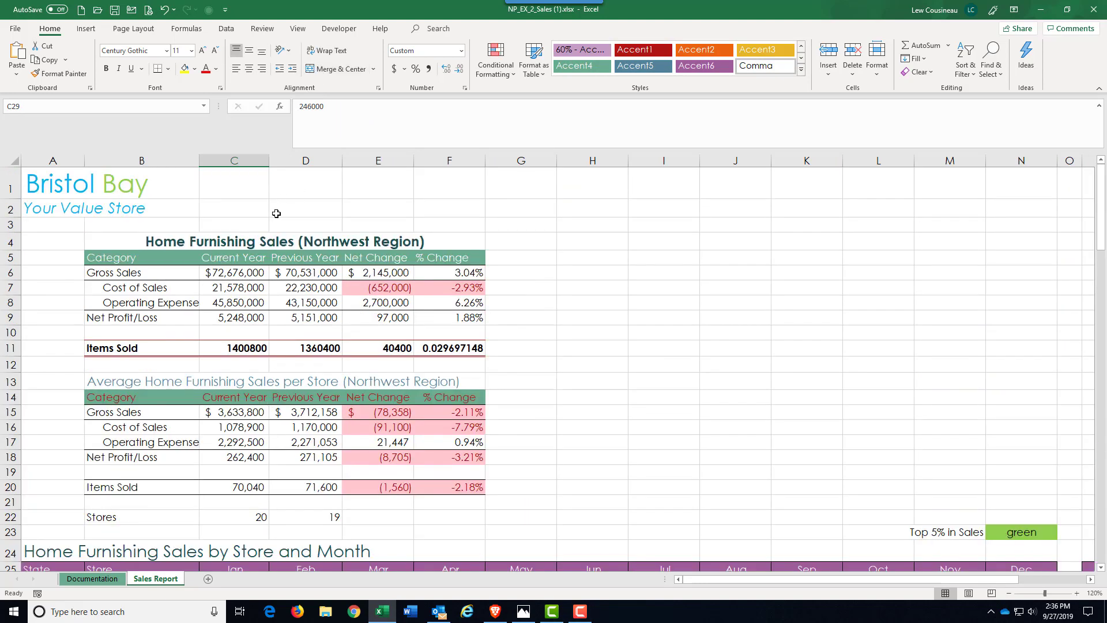
pyautogui.click(252, 256)
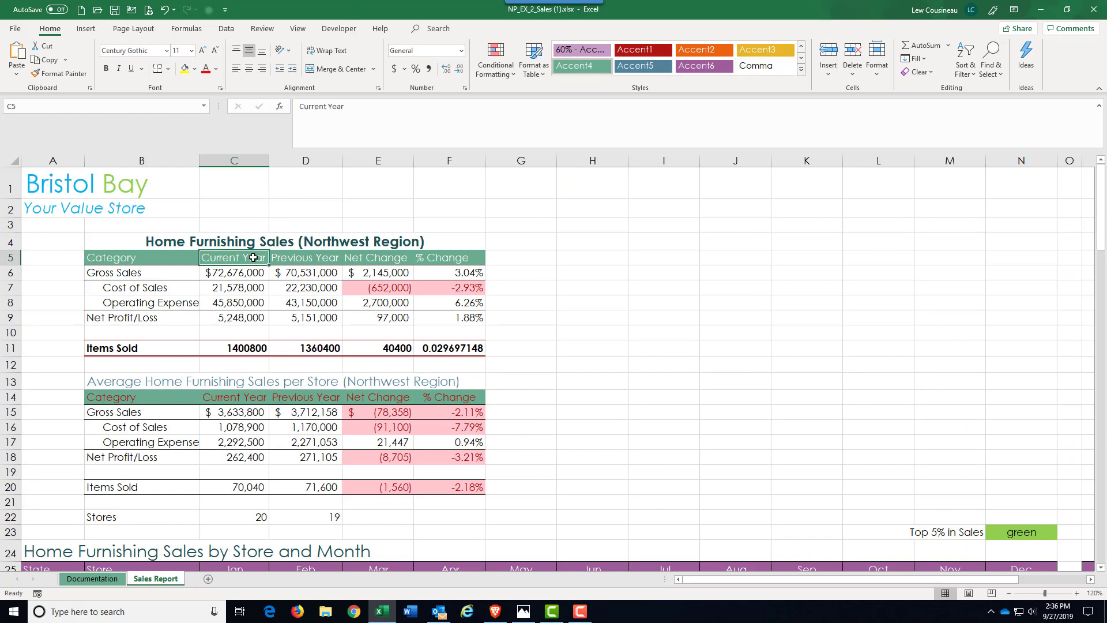
pyautogui.click(327, 109)
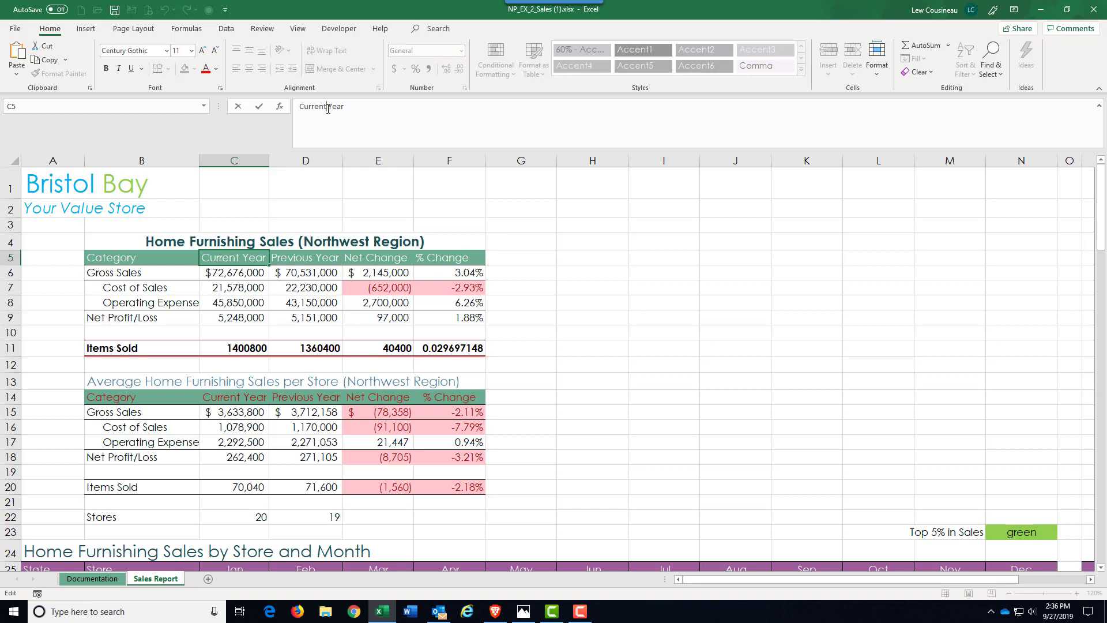
pyautogui.press('Escape')
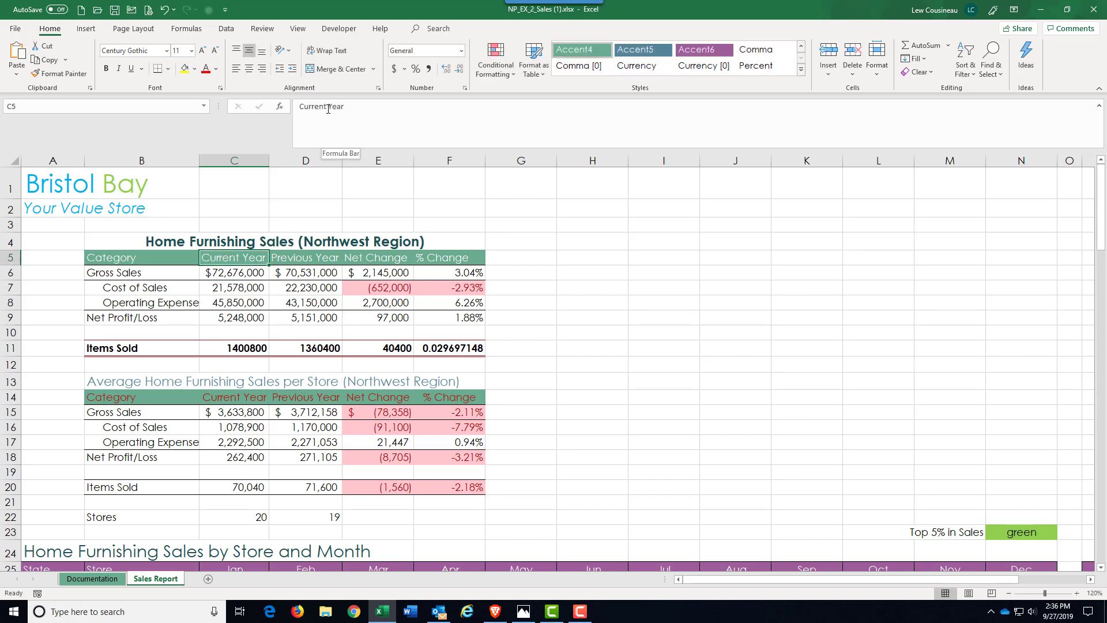
pyautogui.click(327, 109)
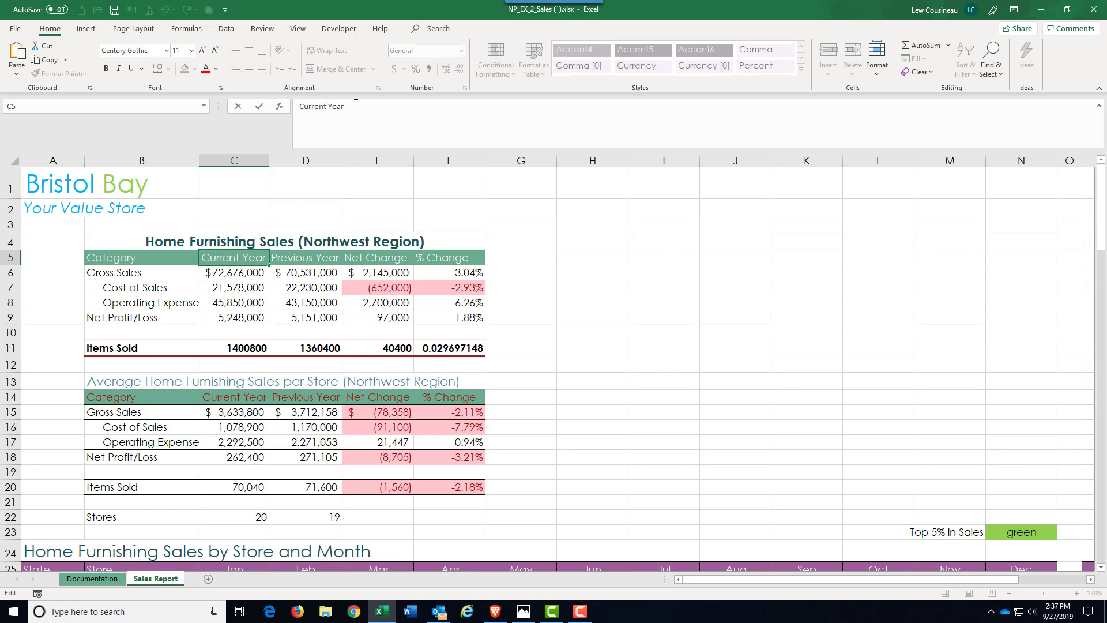
pyautogui.hotkey('alt', 'Return')
pyautogui.press('Delete')
pyautogui.press('Return')
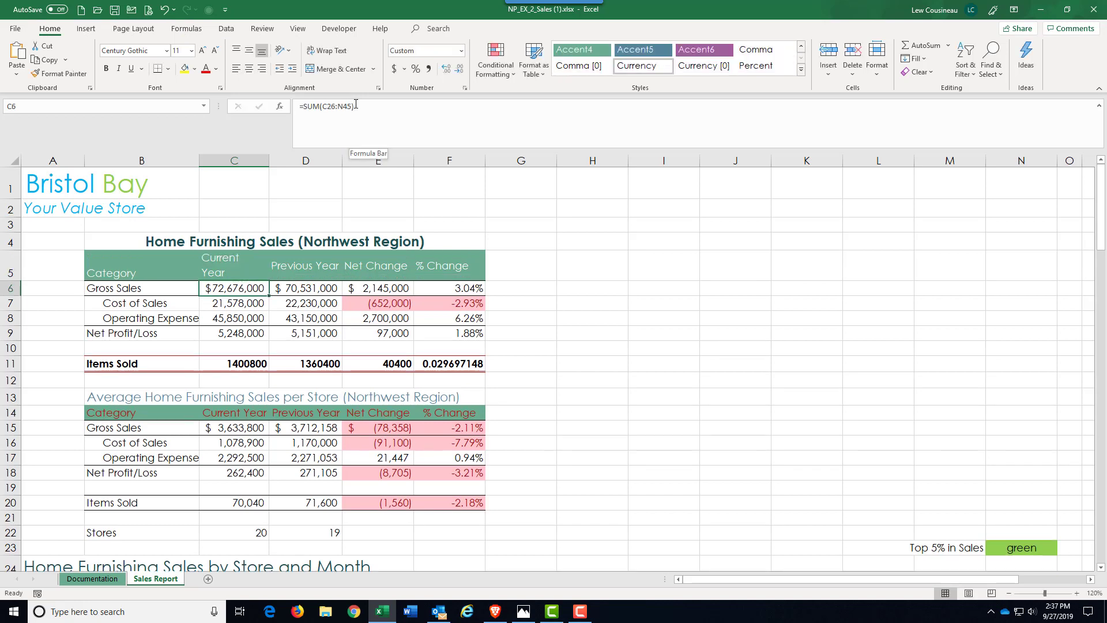
pyautogui.click(223, 264)
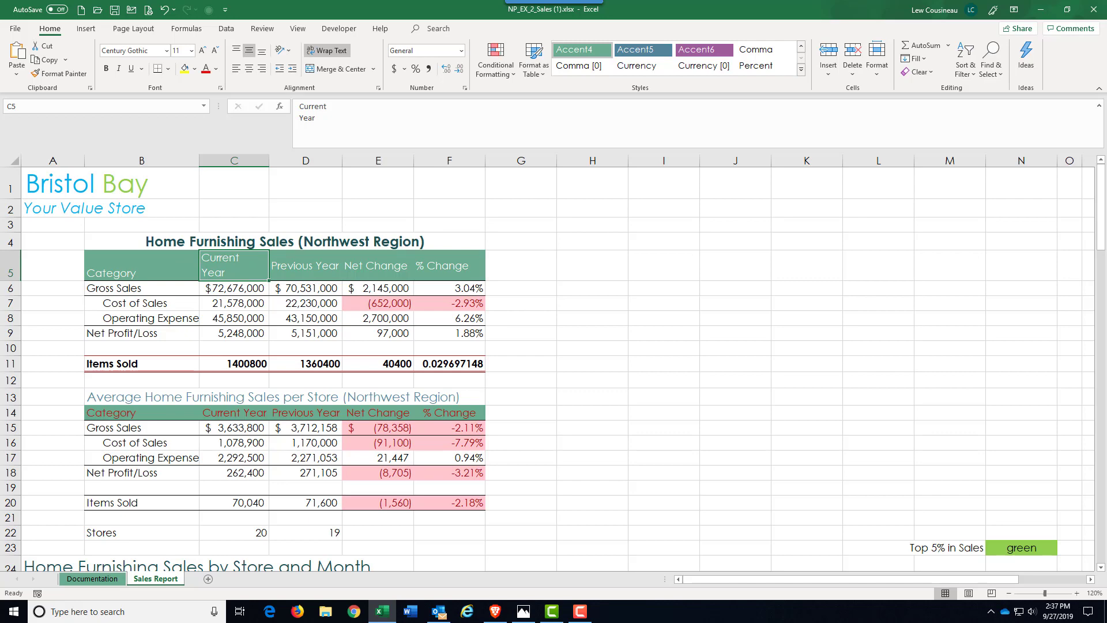
# Clear all formatting from the merged Washington label in A26:A34 and check the individual cells it leaves
pyautogui.scroll(-8, 359, 512)
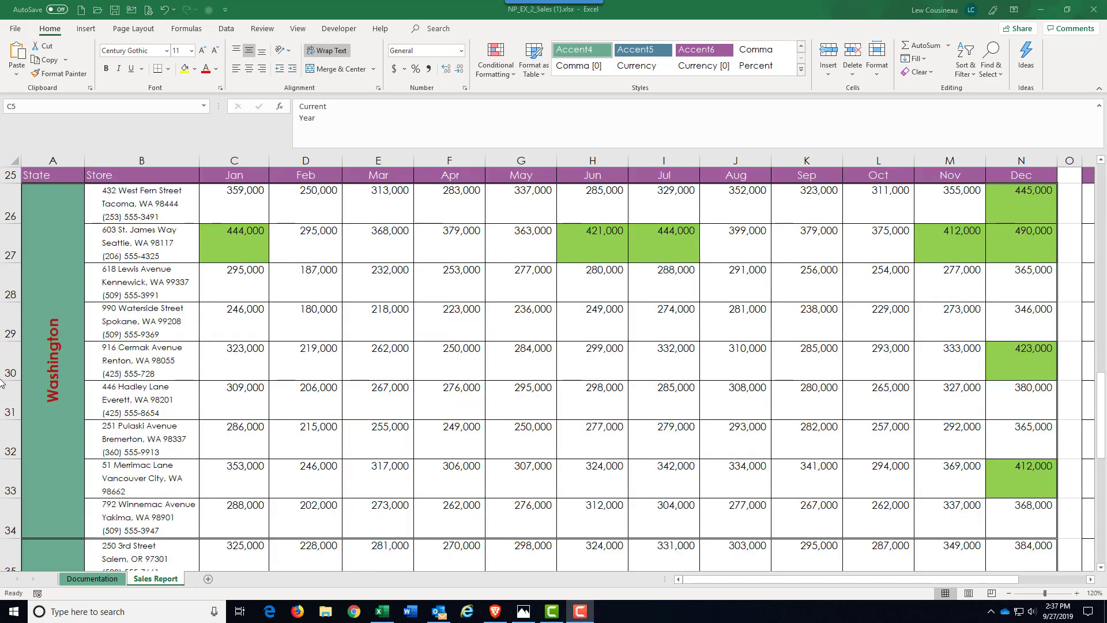
pyautogui.click(40, 357)
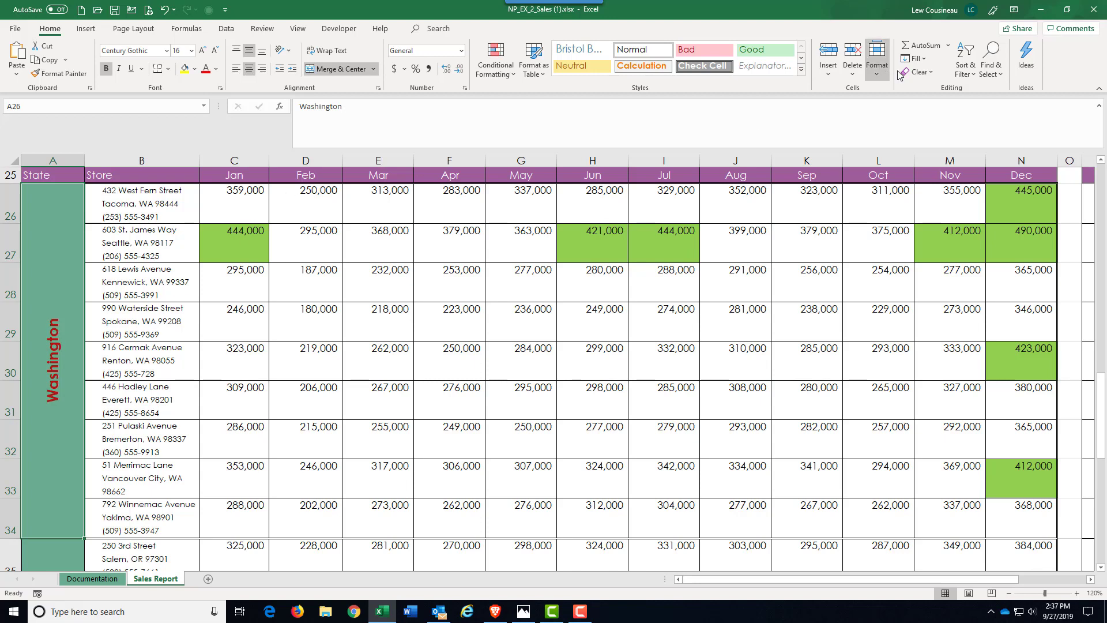
pyautogui.click(930, 73)
pyautogui.click(933, 106)
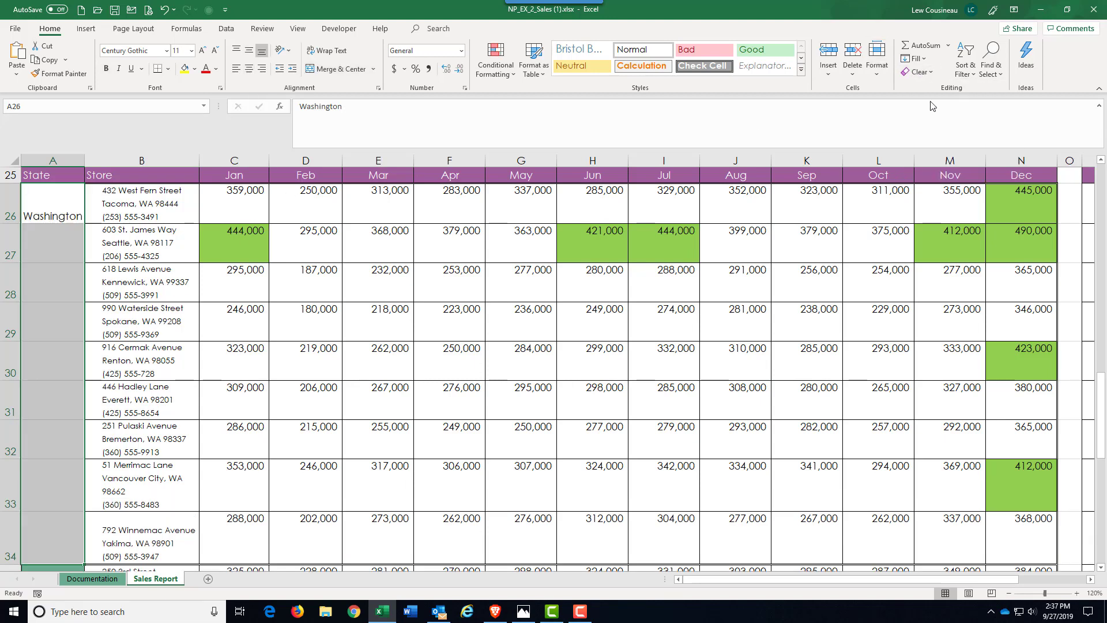
pyautogui.click(36, 241)
pyautogui.click(36, 285)
pyautogui.click(34, 337)
pyautogui.click(33, 383)
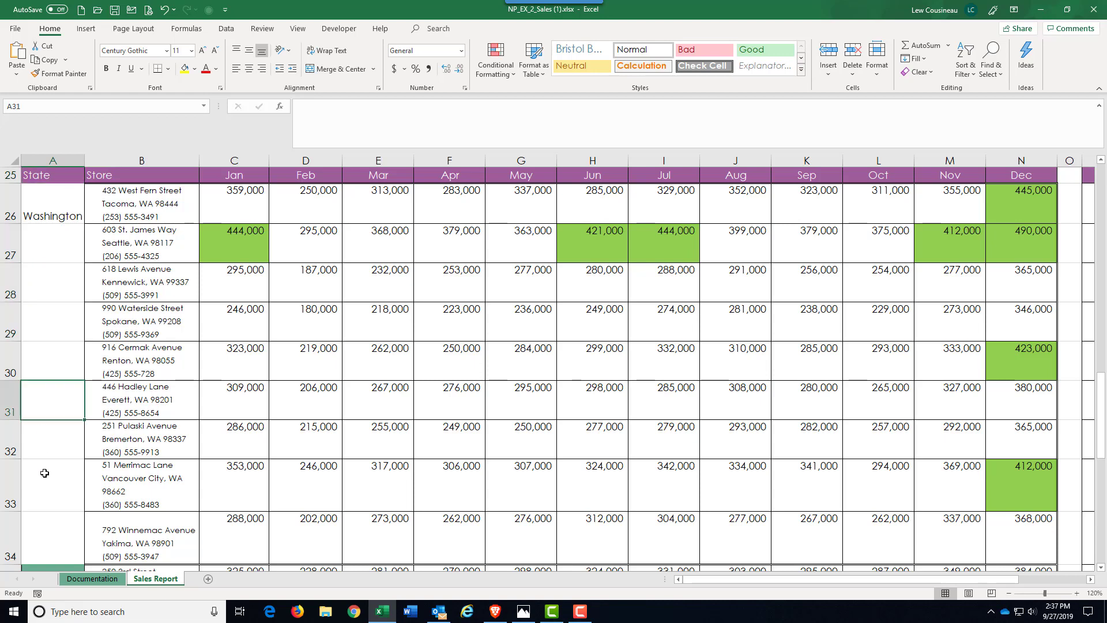
pyautogui.click(44, 487)
pyautogui.click(38, 533)
# Merge and center A26:A34 with middle vertical alignment for the Washington label, and widen column A
pyautogui.moveTo(45, 201); pyautogui.dragTo(45, 532)
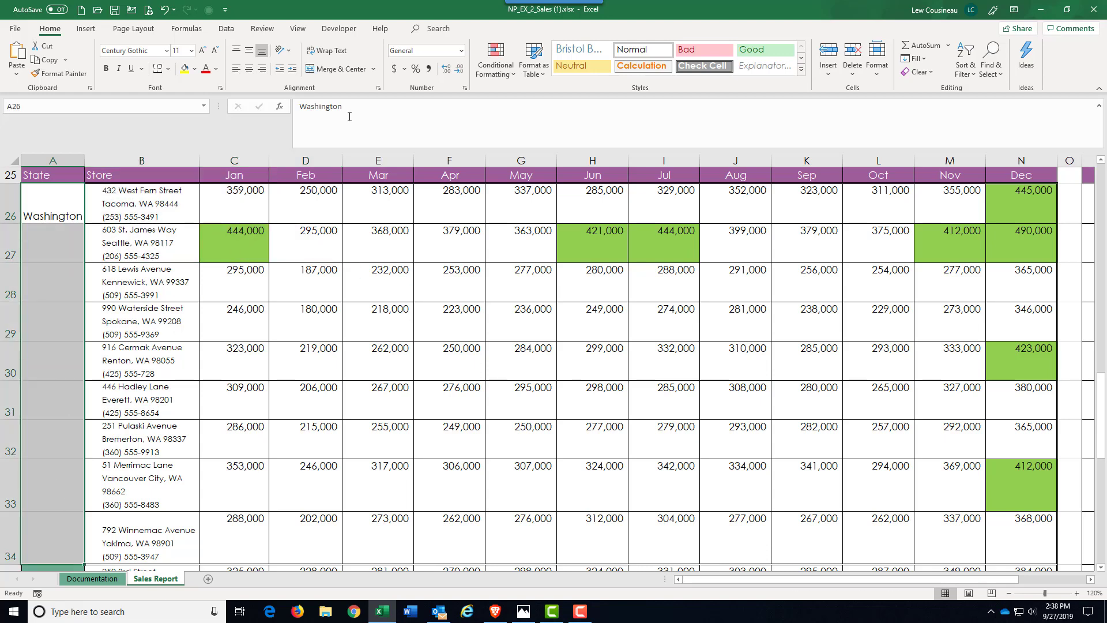
pyautogui.click(334, 54)
pyautogui.click(335, 73)
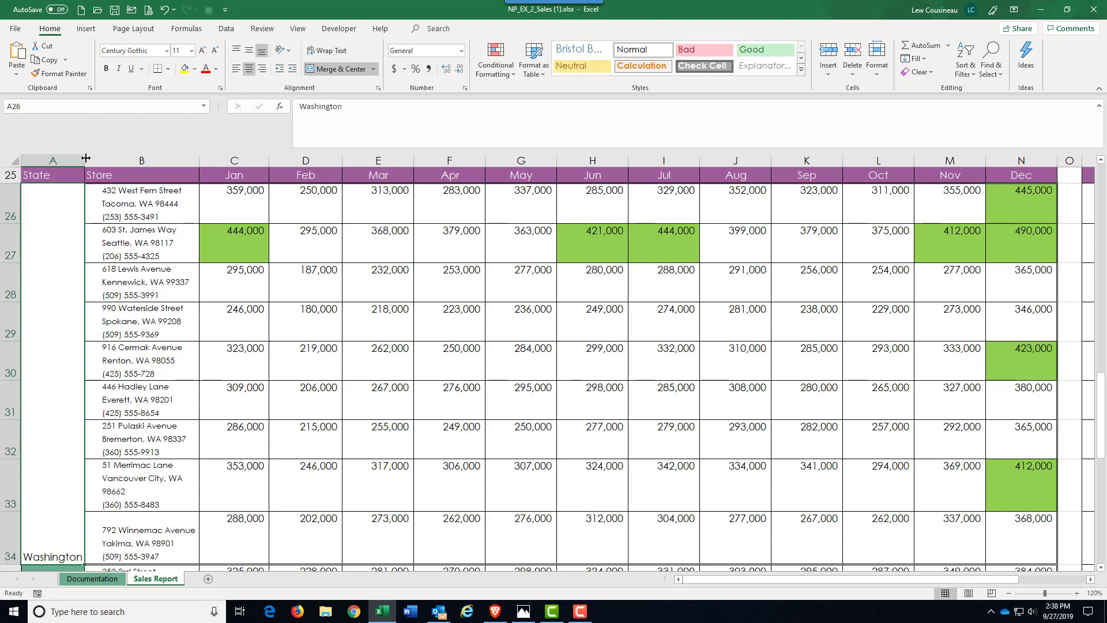
pyautogui.moveTo(85, 160); pyautogui.dragTo(116, 160)
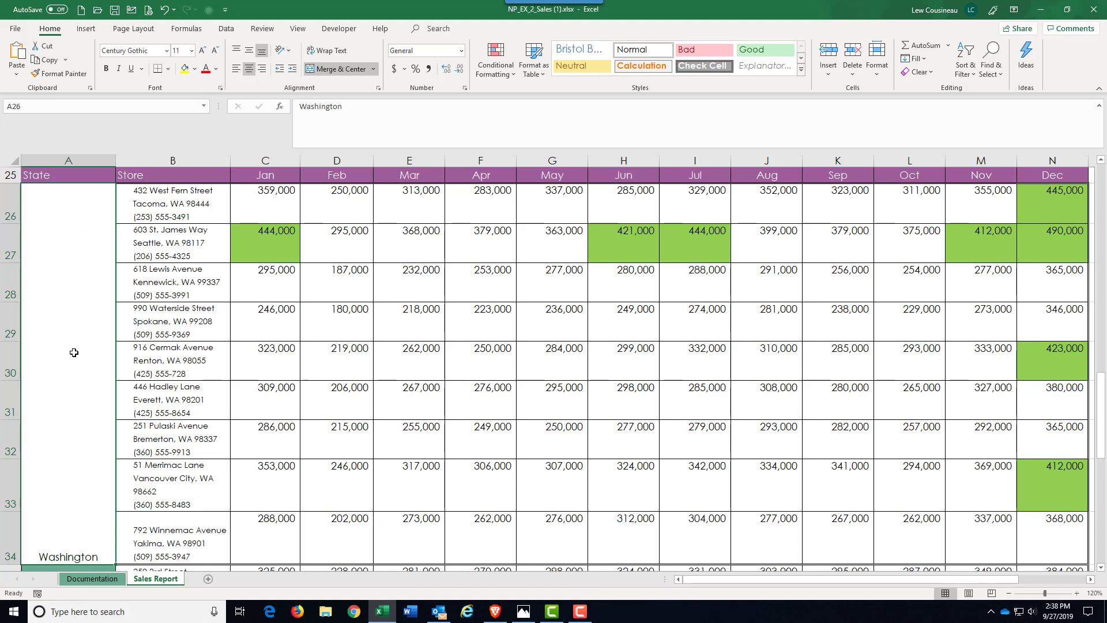
pyautogui.click(249, 50)
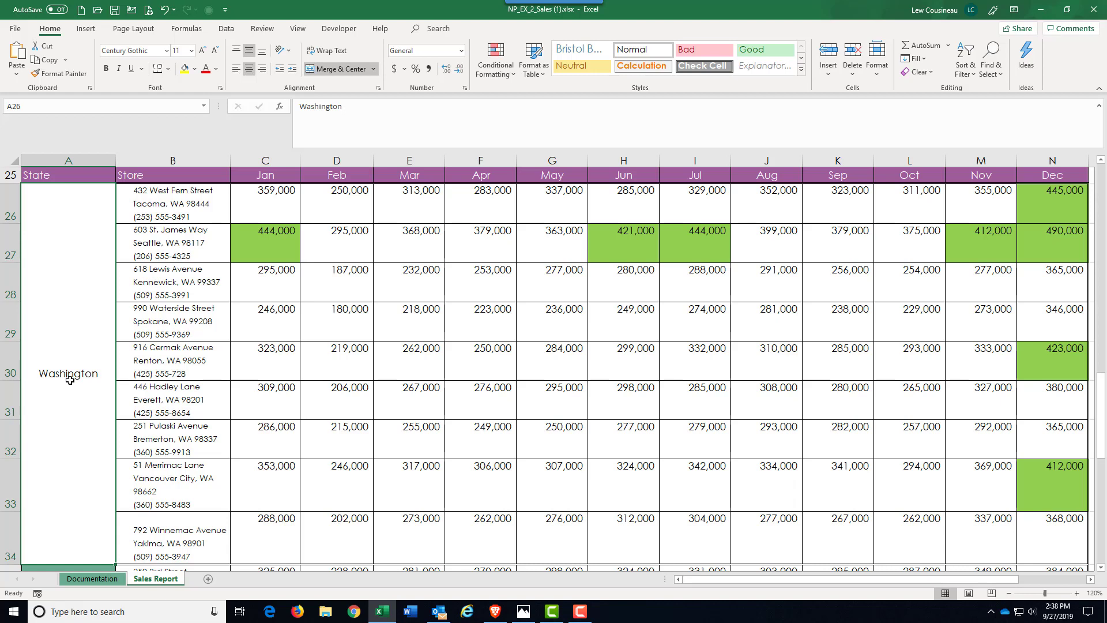
# Try the Vertical Text orientation and the Rotate Text Down orientation on the Washington label
pyautogui.click(290, 53)
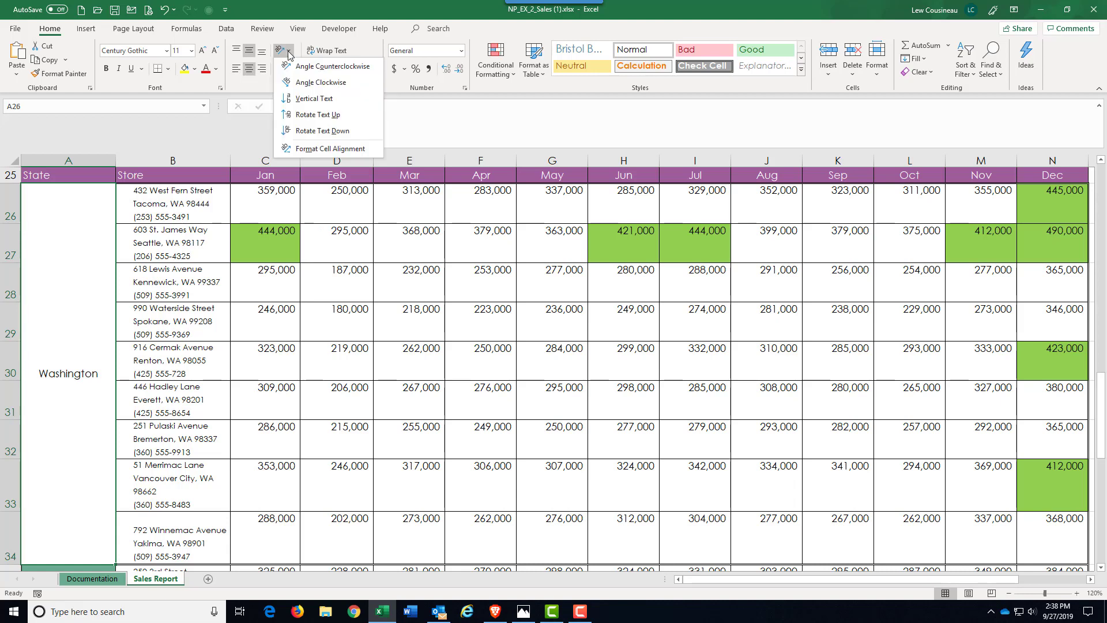
pyautogui.click(301, 99)
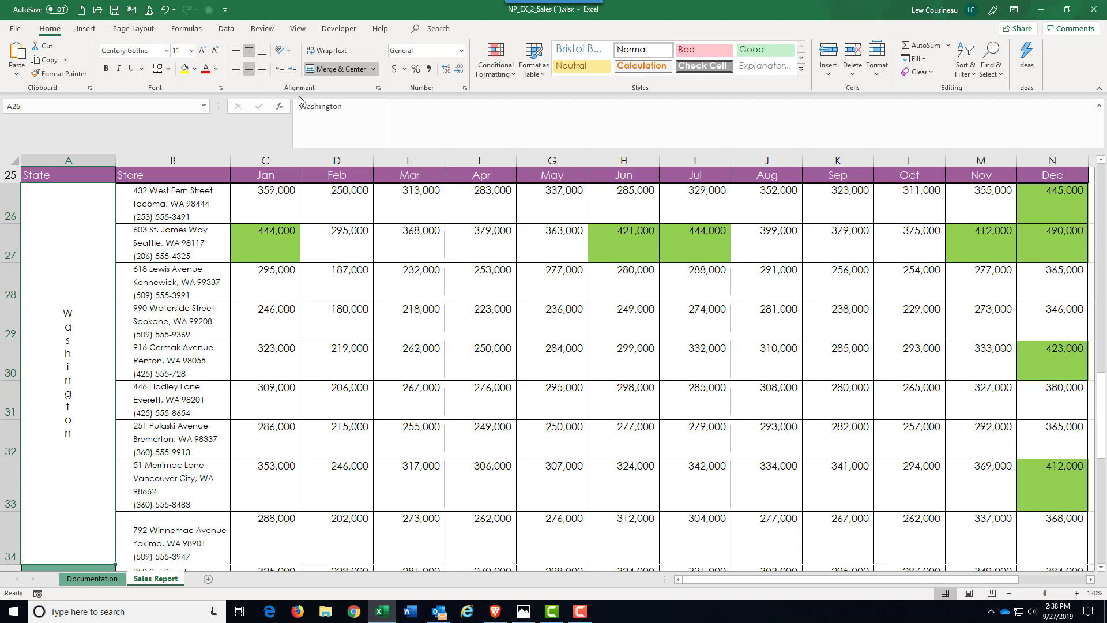
pyautogui.click(281, 51)
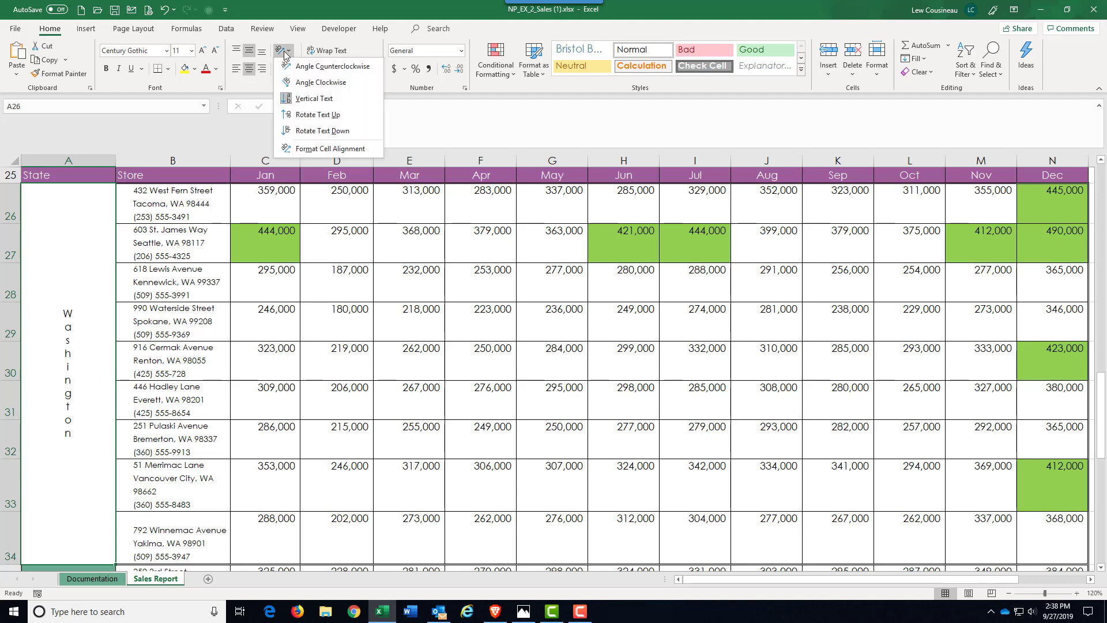
pyautogui.click(306, 132)
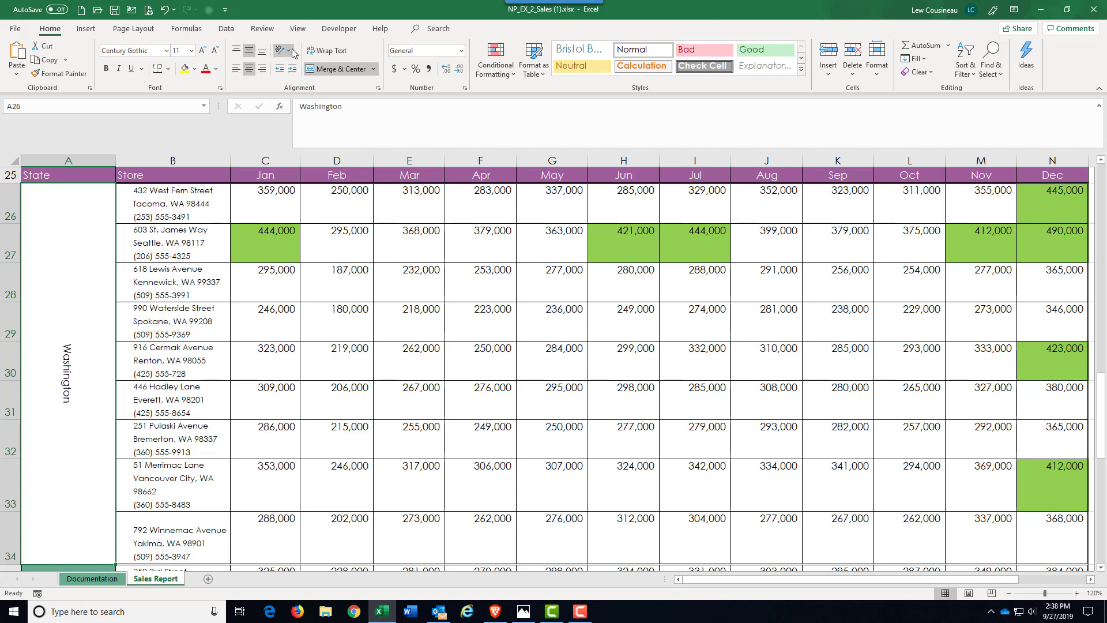
# Set a diagonal clockwise orientation for the Washington label in the cell alignment settings
pyautogui.click(283, 50)
pyautogui.click(318, 154)
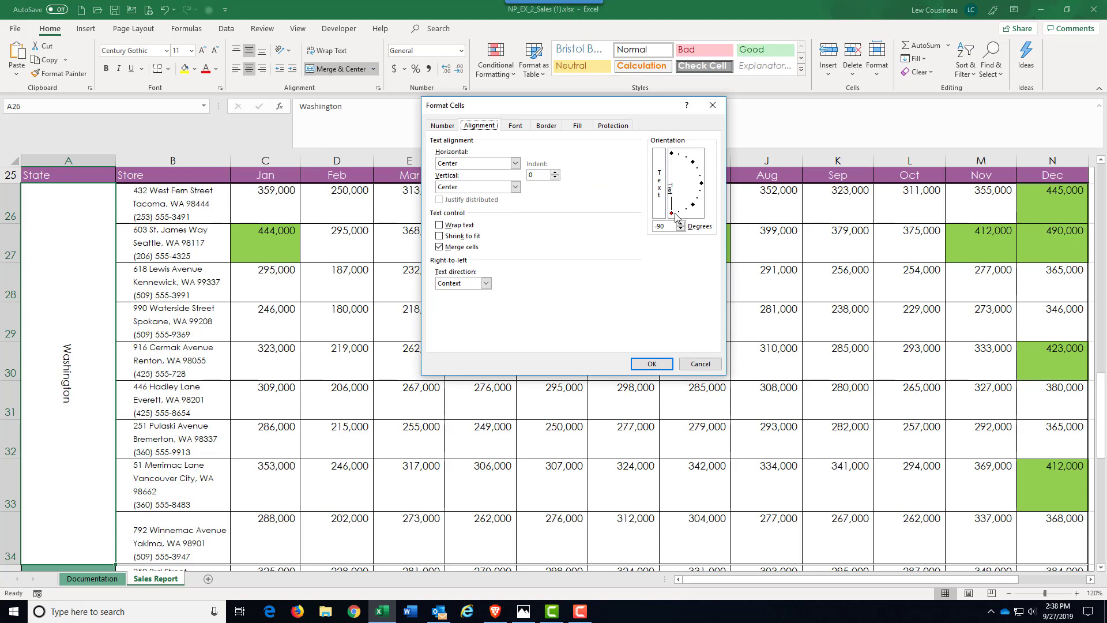
pyautogui.moveTo(676, 217); pyautogui.dragTo(697, 209)
pyautogui.click(652, 364)
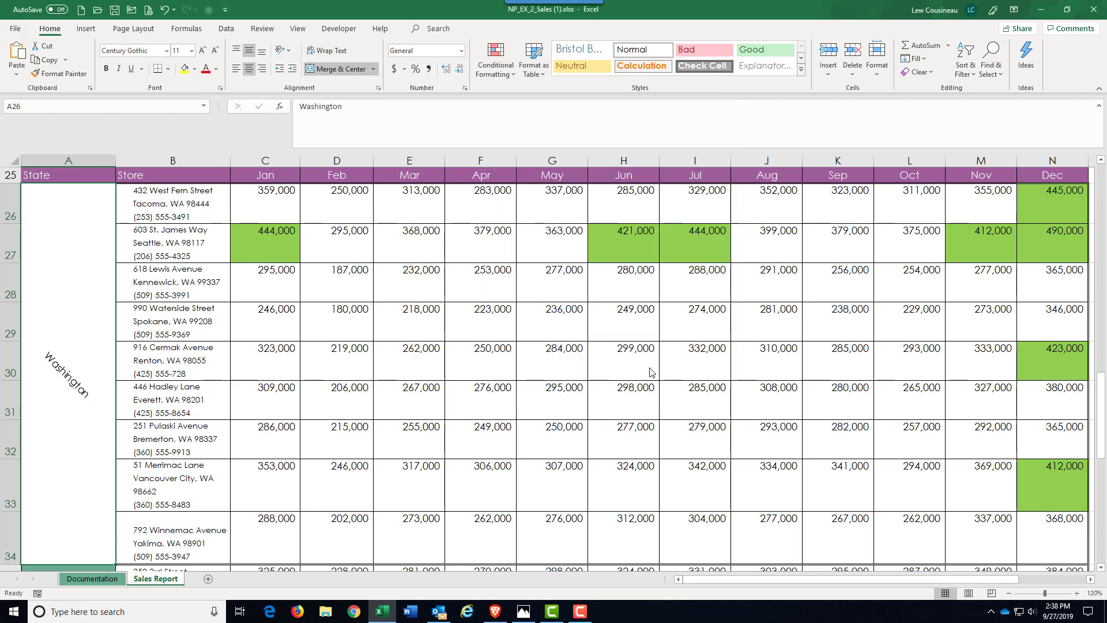
# Try Rotate Text Down on the Washington label, ending on Rotate Text Up to match the Oregon label
pyautogui.scroll(-8, 248, 357)
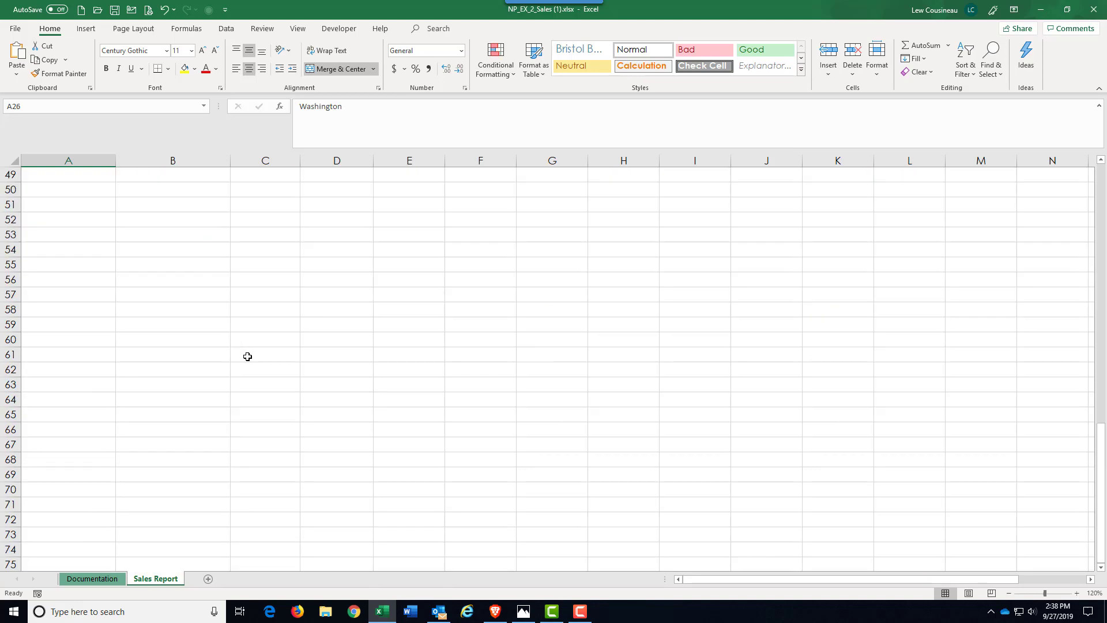
pyautogui.scroll(4, 247, 357)
pyautogui.scroll(6, 248, 356)
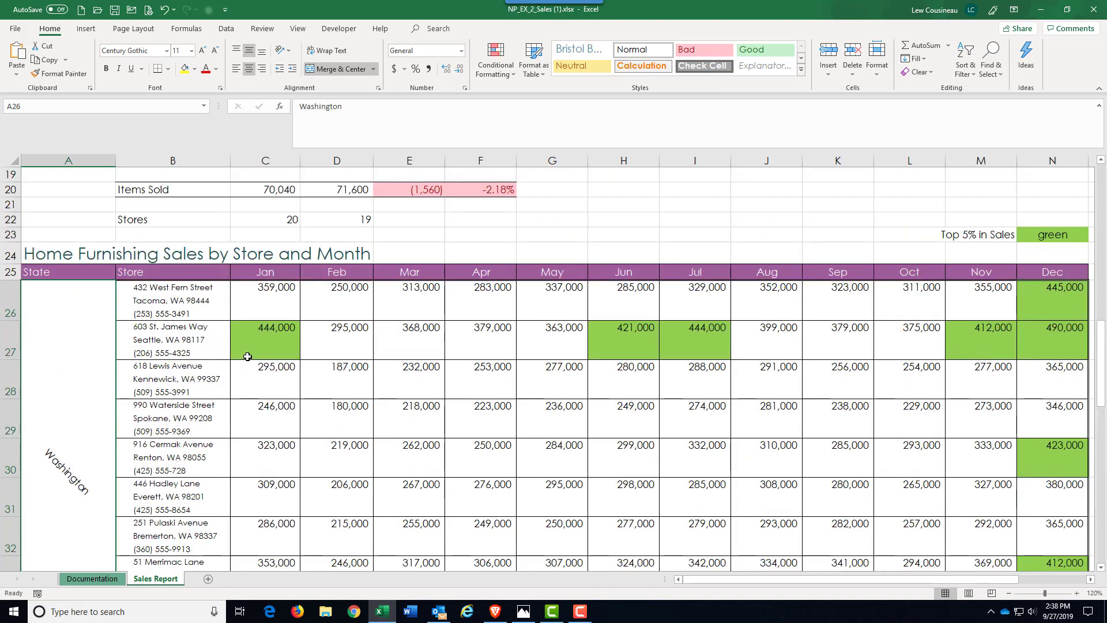
pyautogui.scroll(-6, 247, 357)
pyautogui.scroll(2, 95, 383)
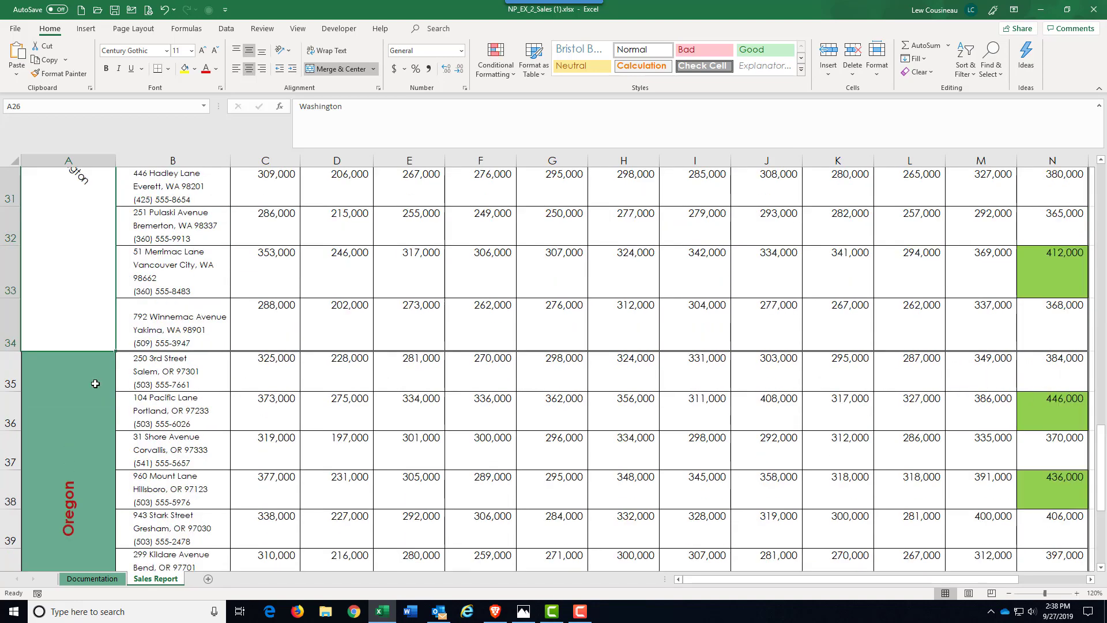
pyautogui.scroll(2, 101, 427)
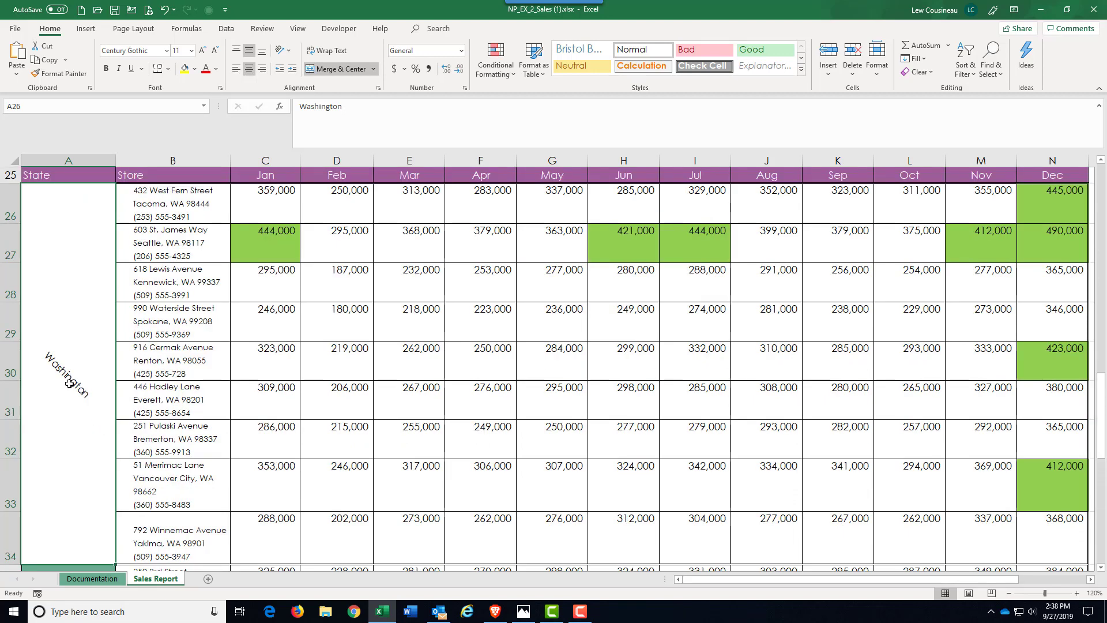
pyautogui.click(286, 52)
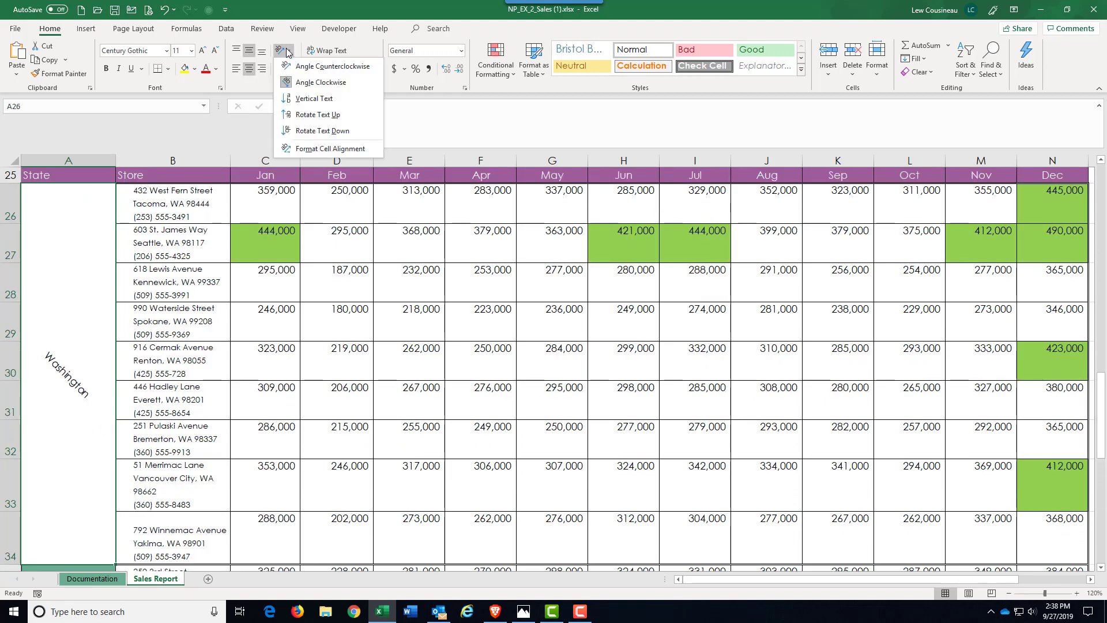
pyautogui.click(306, 137)
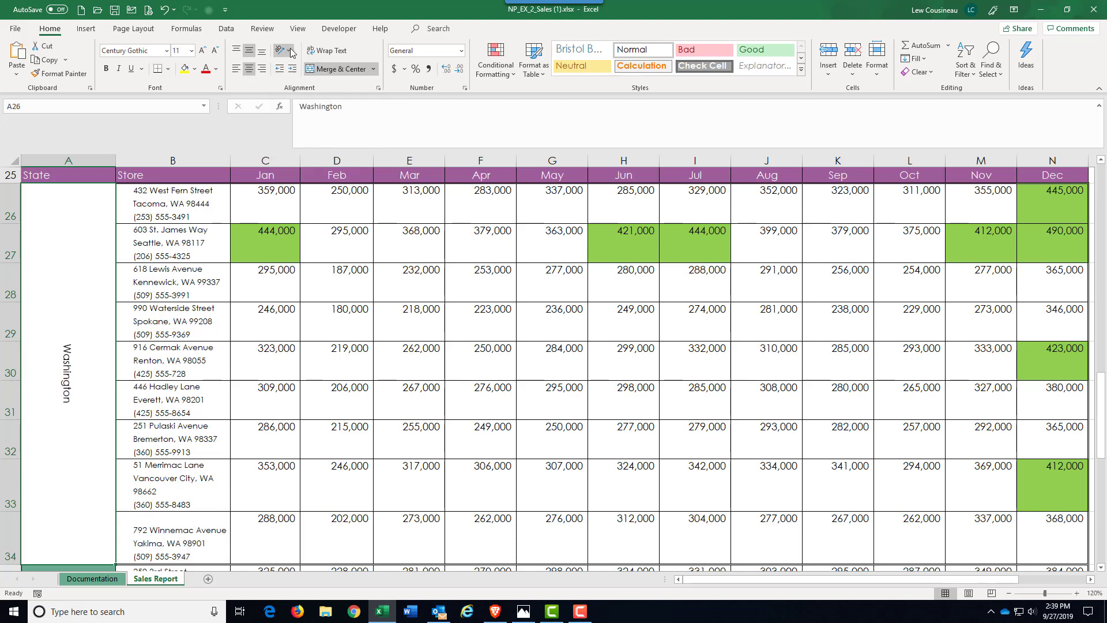
pyautogui.click(283, 50)
pyautogui.click(304, 122)
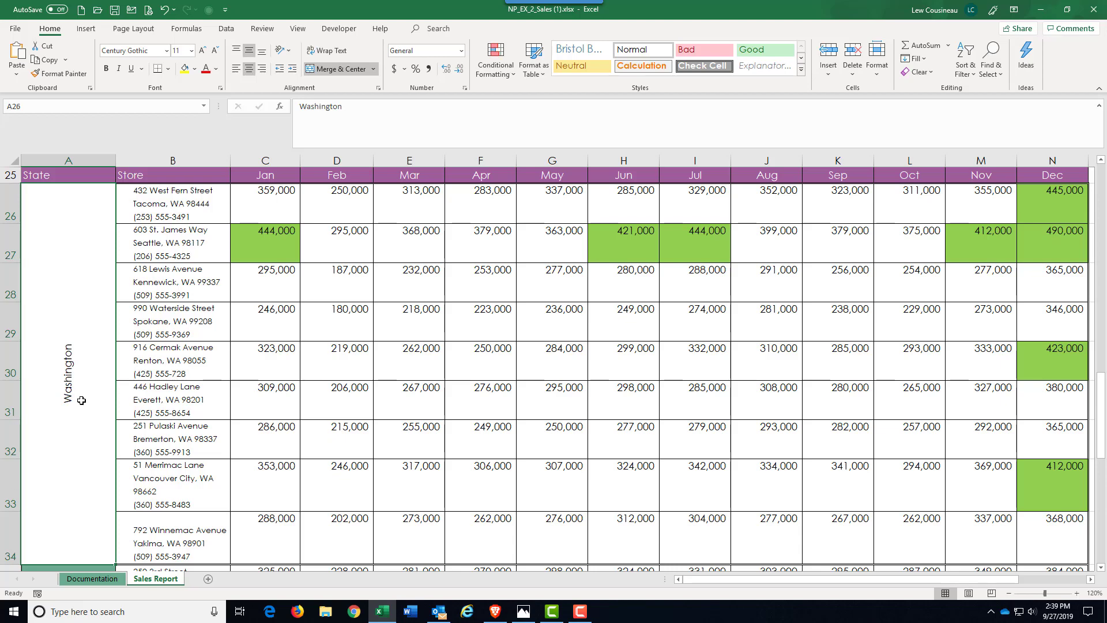
# Copy the formatting of the Oregon label in A35 to the Washington label in A26 with Format Painter
pyautogui.scroll(-2, 82, 401)
pyautogui.scroll(2, 76, 392)
pyautogui.scroll(-2, 76, 392)
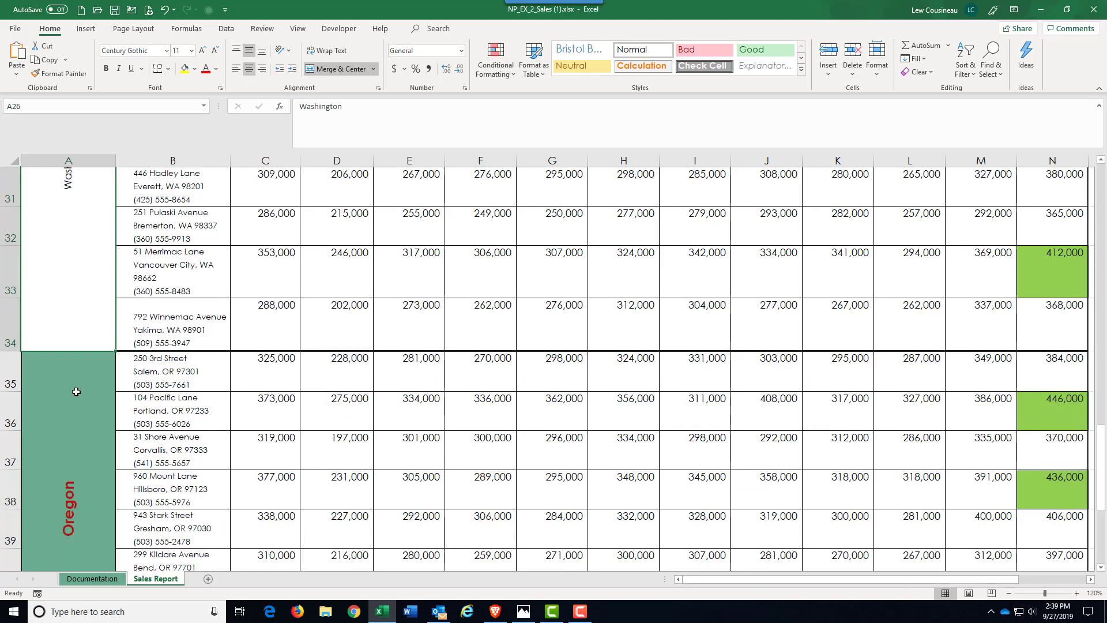
pyautogui.scroll(2, 76, 392)
pyautogui.scroll(-4, 75, 388)
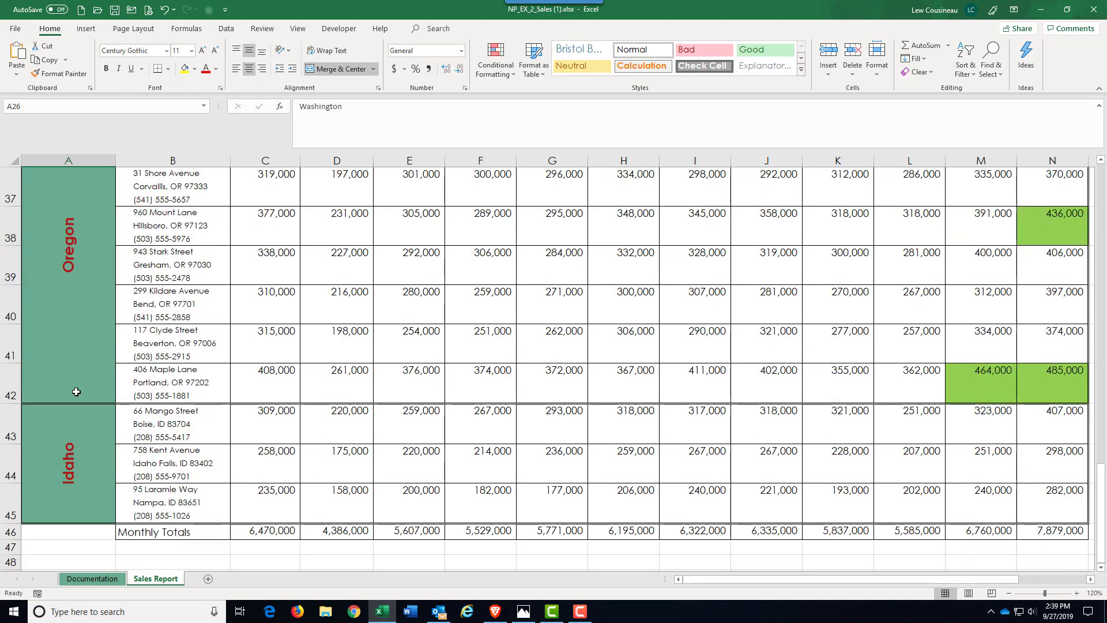
pyautogui.click(64, 331)
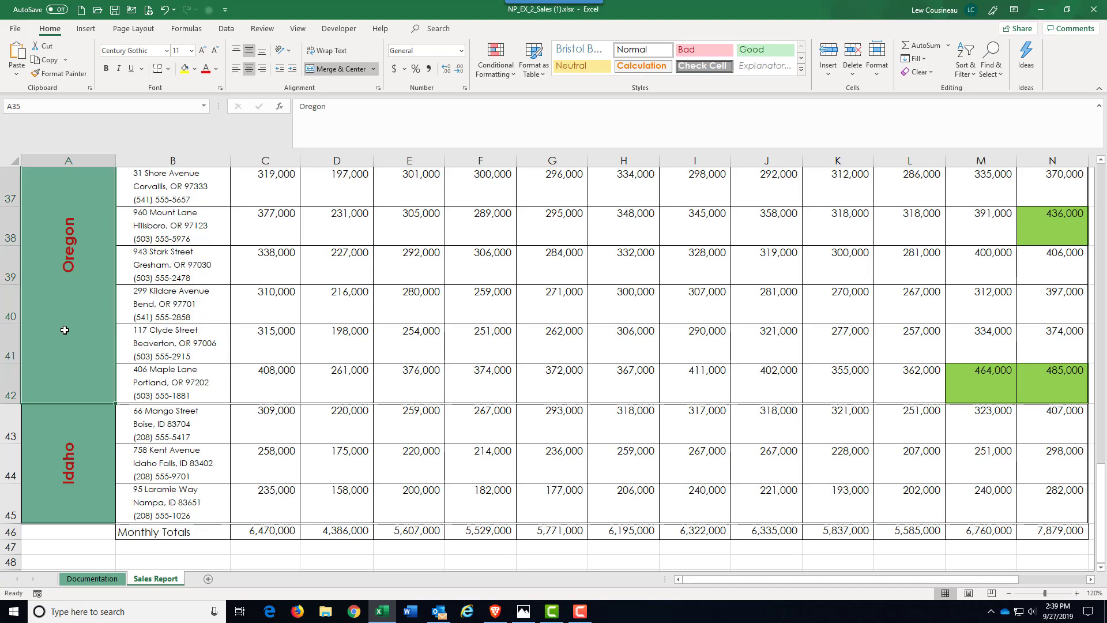
pyautogui.click(75, 74)
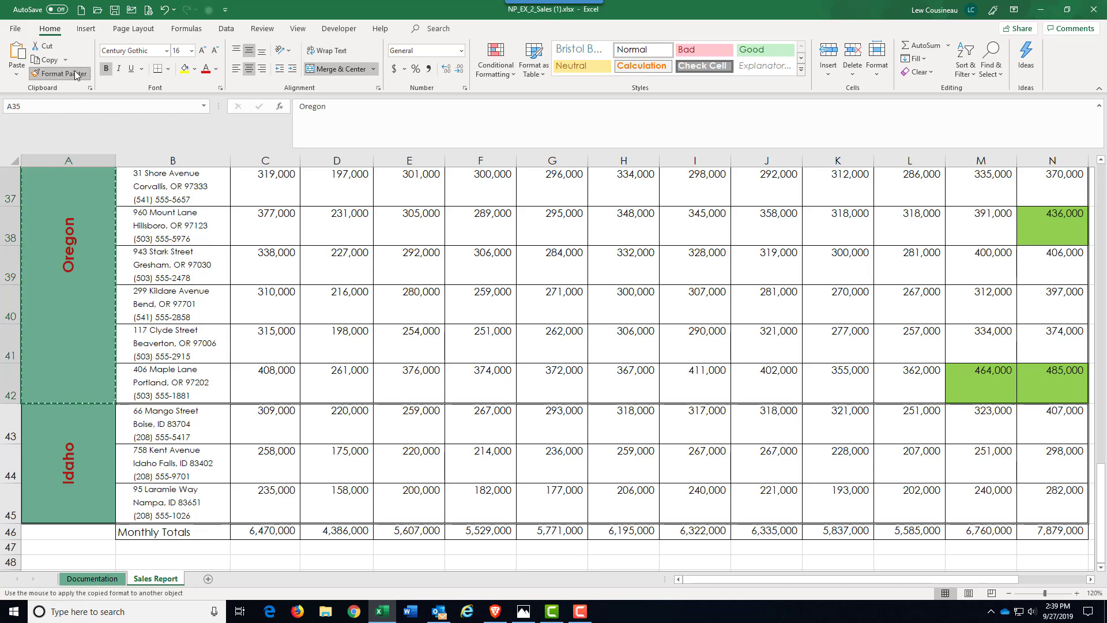
pyautogui.scroll(6, 63, 415)
pyautogui.click(59, 427)
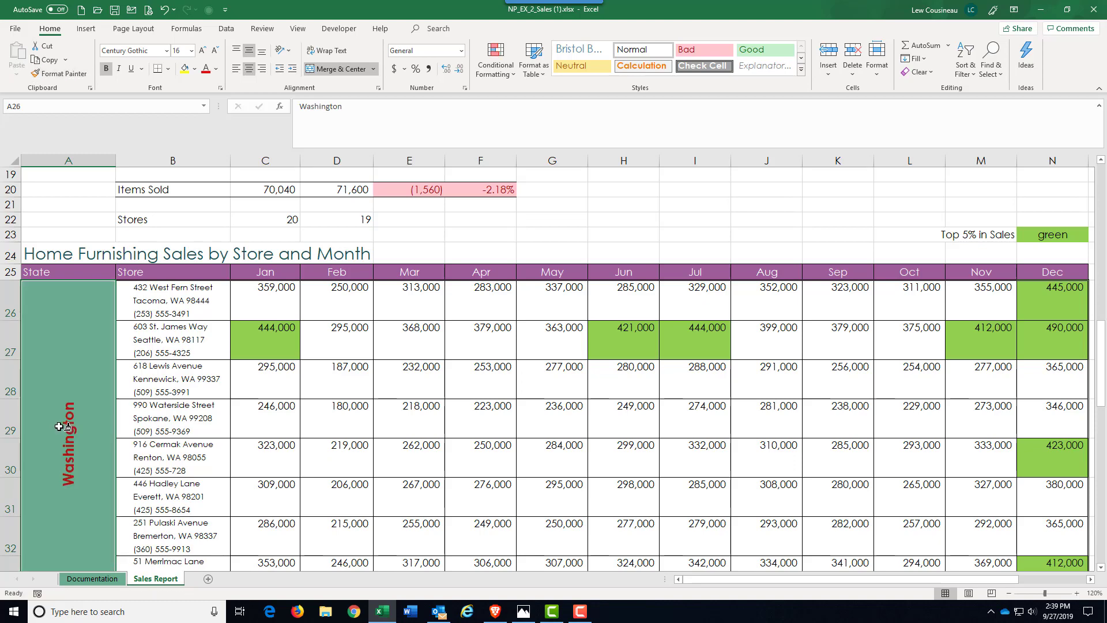
pyautogui.scroll(-2, 59, 427)
pyautogui.scroll(-6, 59, 426)
pyautogui.scroll(8, 61, 425)
pyautogui.scroll(-6, 95, 403)
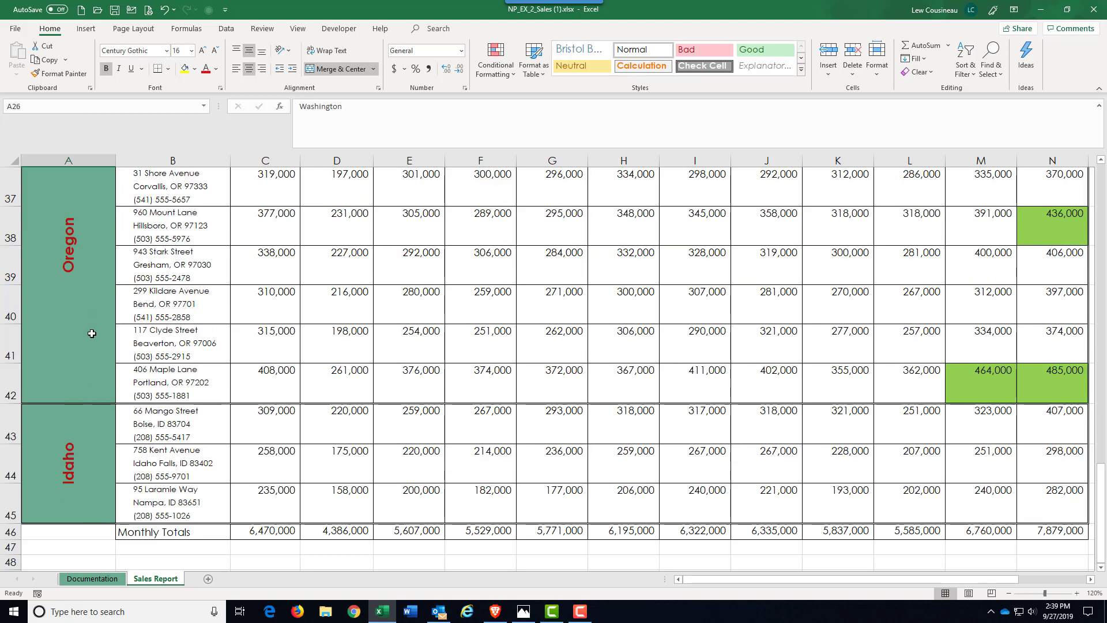
pyautogui.scroll(8, 77, 125)
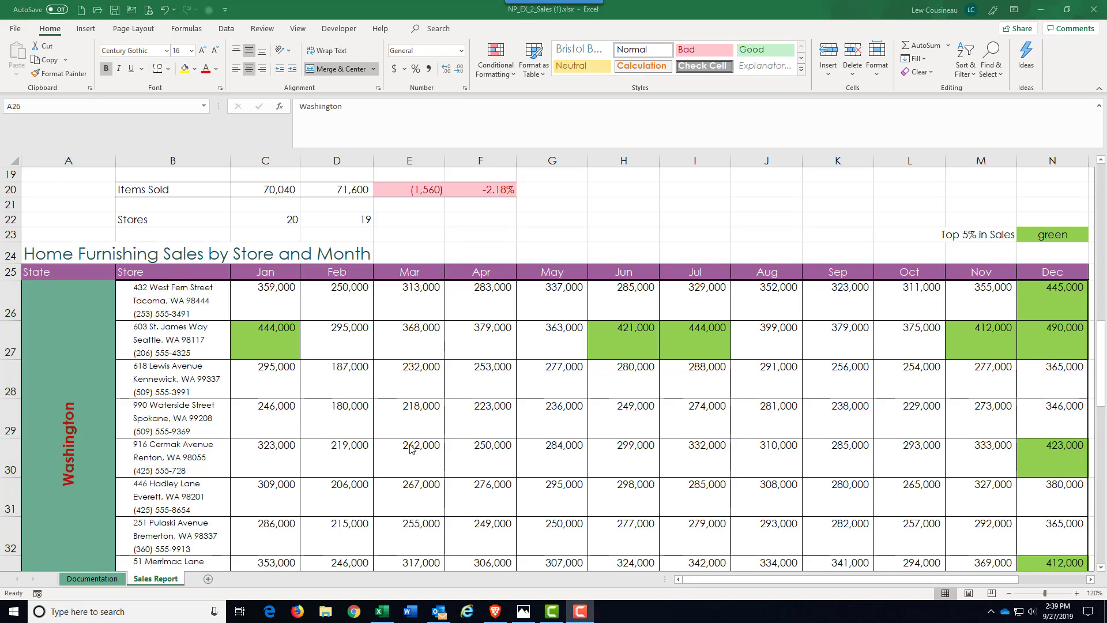
# Fill the empty range H15:J21 beside the per-store sales table with white
pyautogui.scroll(2, 413, 449)
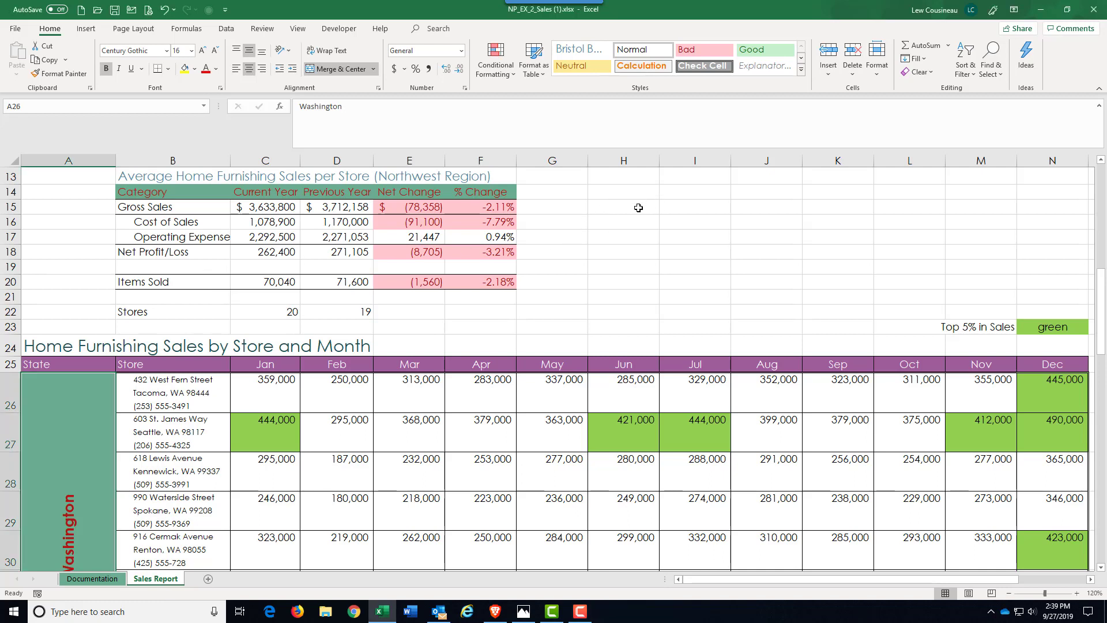
pyautogui.moveTo(634, 206); pyautogui.dragTo(741, 292)
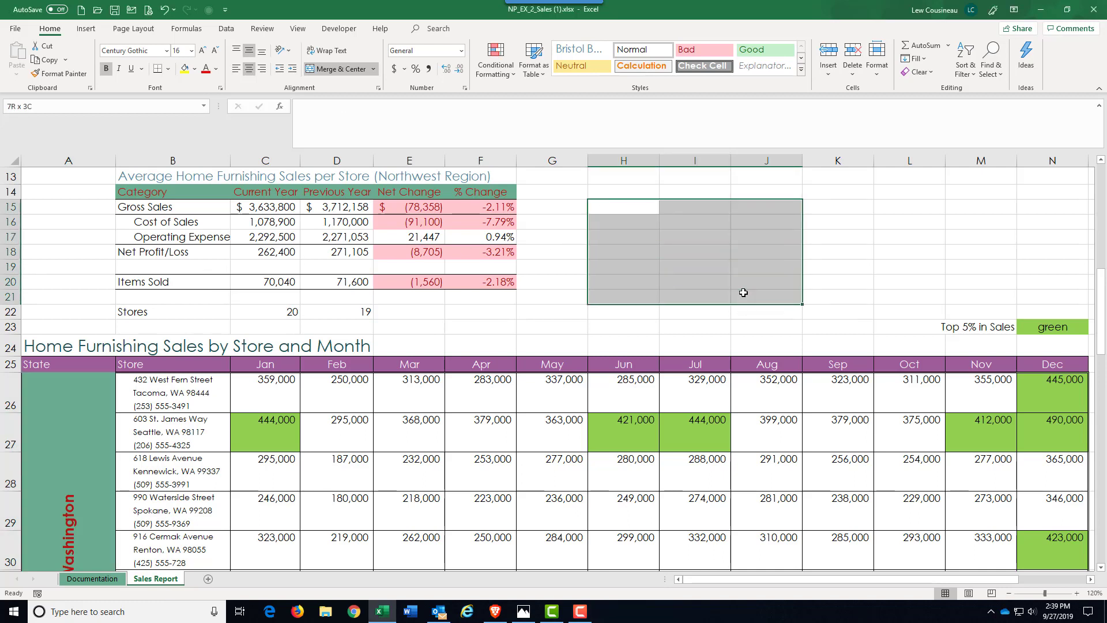
pyautogui.click(194, 70)
pyautogui.click(185, 100)
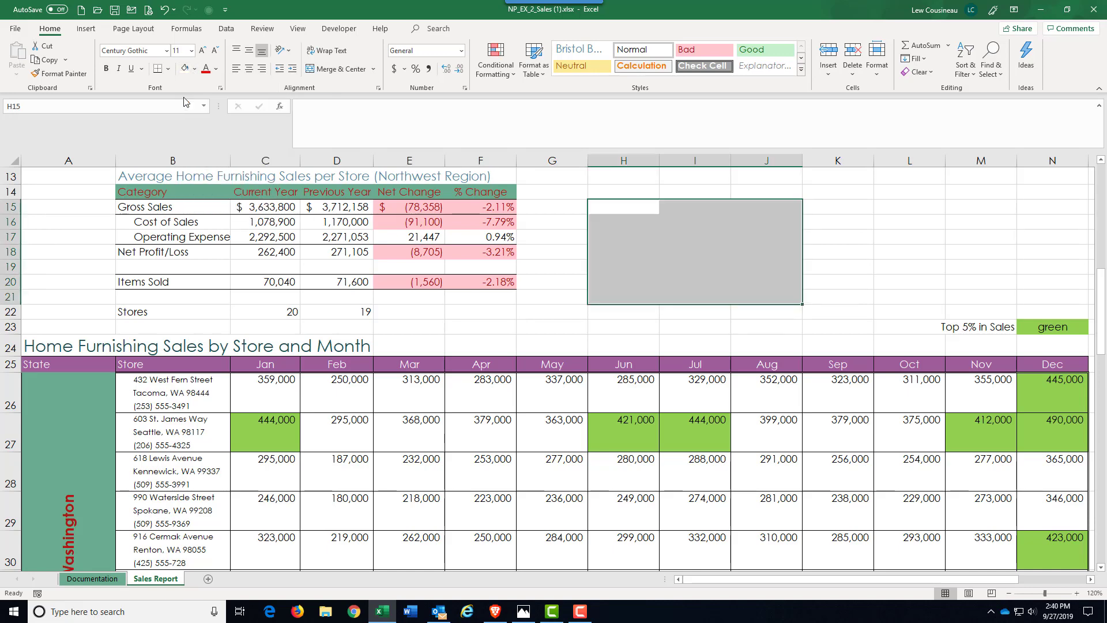
pyautogui.click(417, 465)
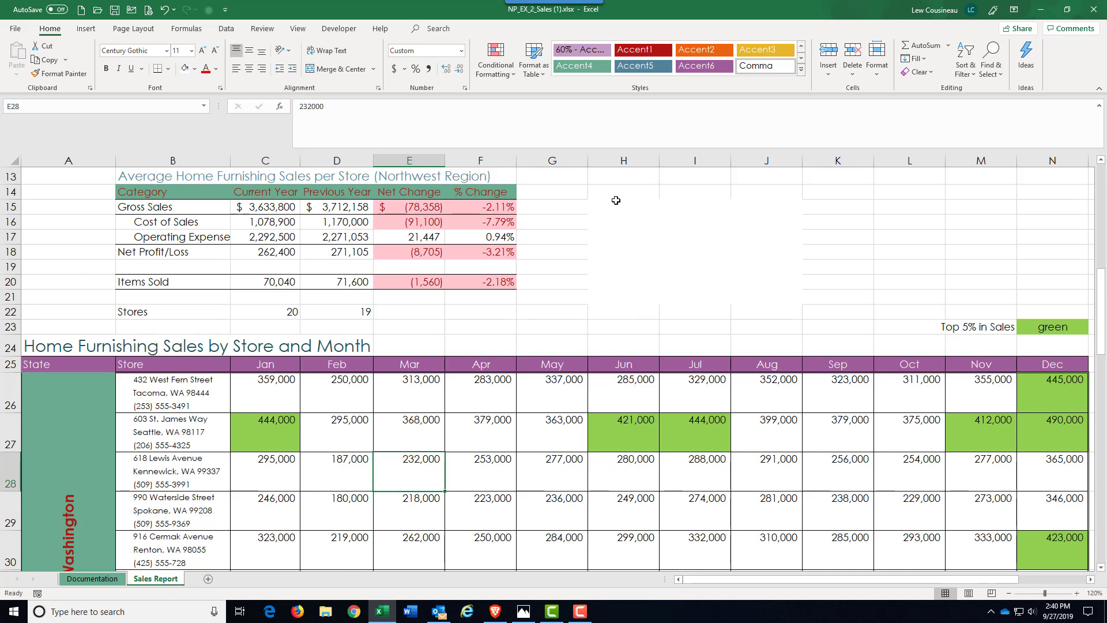
# Set the range H15:J21 to No Fill
pyautogui.moveTo(615, 208); pyautogui.dragTo(773, 292)
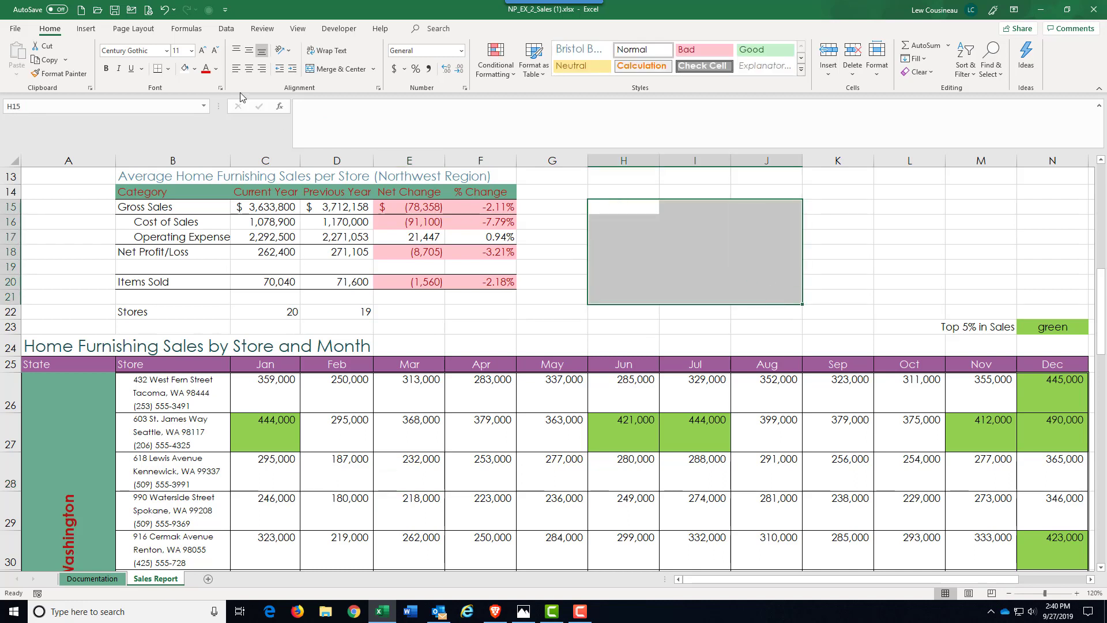
pyautogui.click(193, 70)
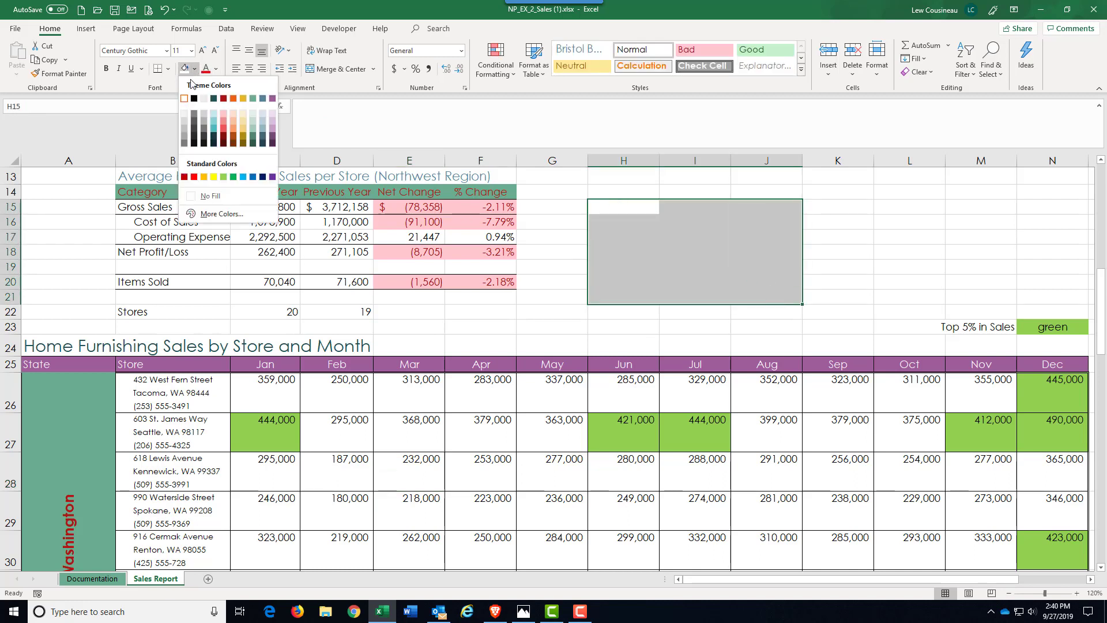
pyautogui.click(208, 203)
pyautogui.click(696, 298)
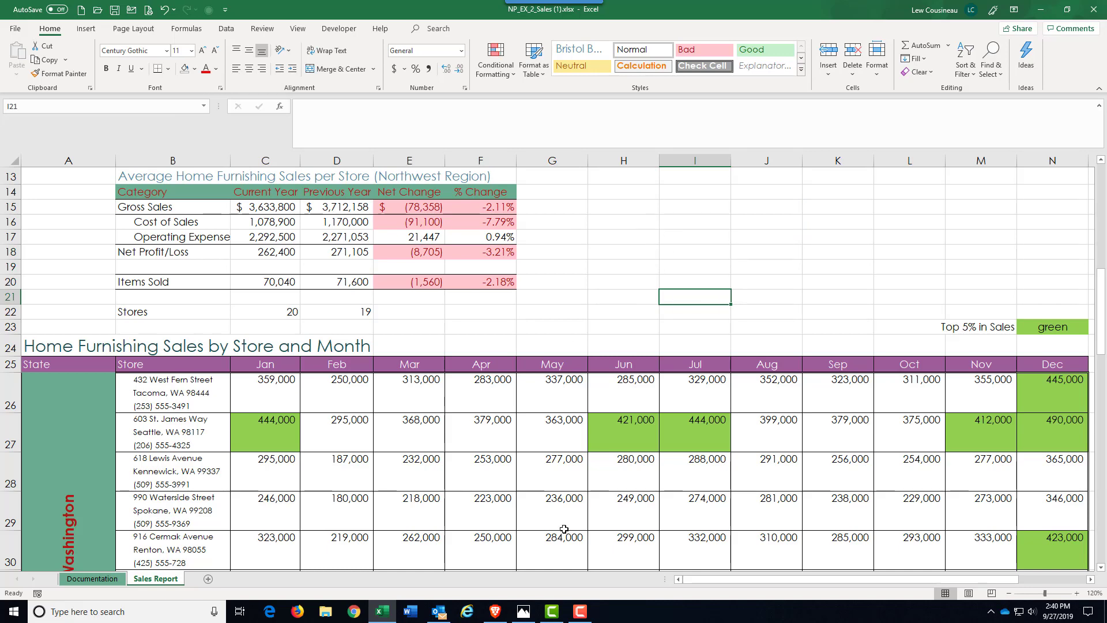
# Add a bottom border to the empty range I8:J11 beside the upper sales table
pyautogui.scroll(4, 559, 471)
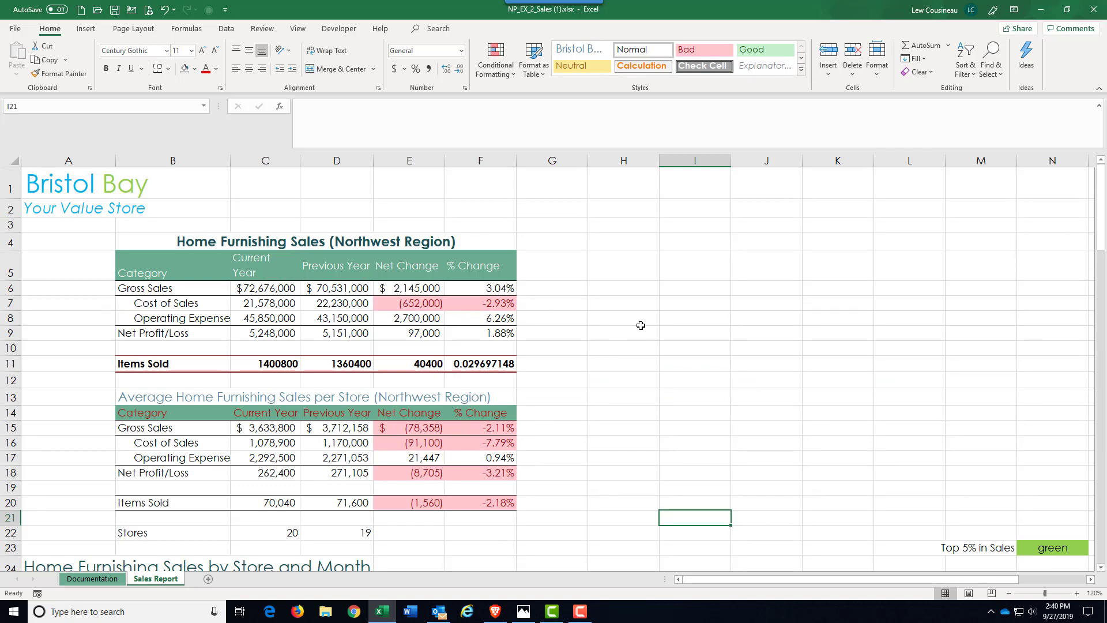
pyautogui.moveTo(689, 320); pyautogui.dragTo(765, 367)
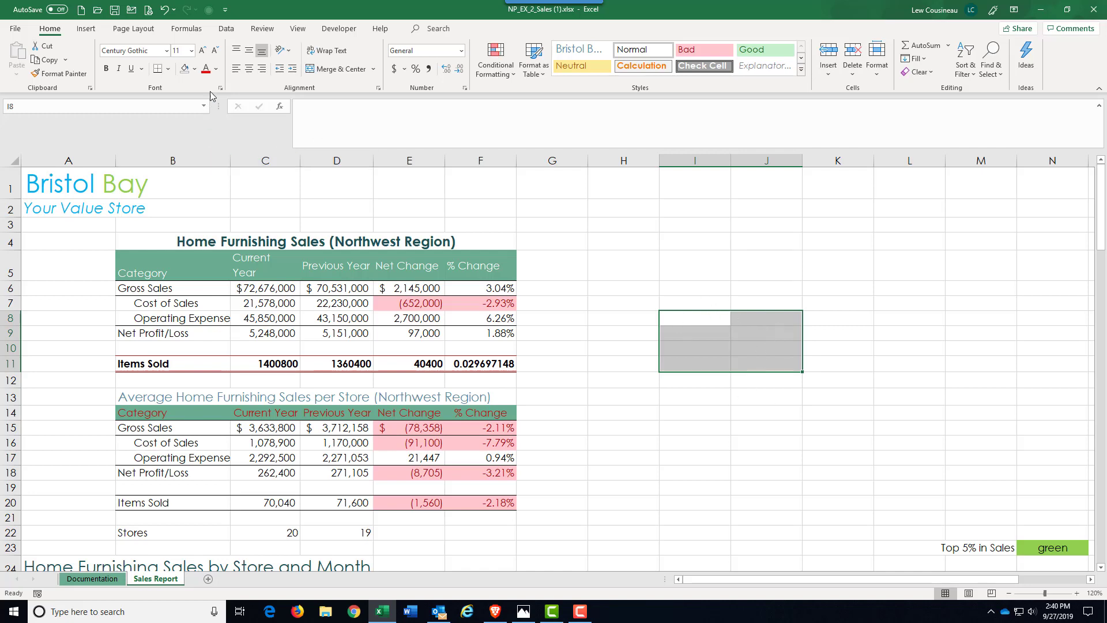
pyautogui.click(169, 70)
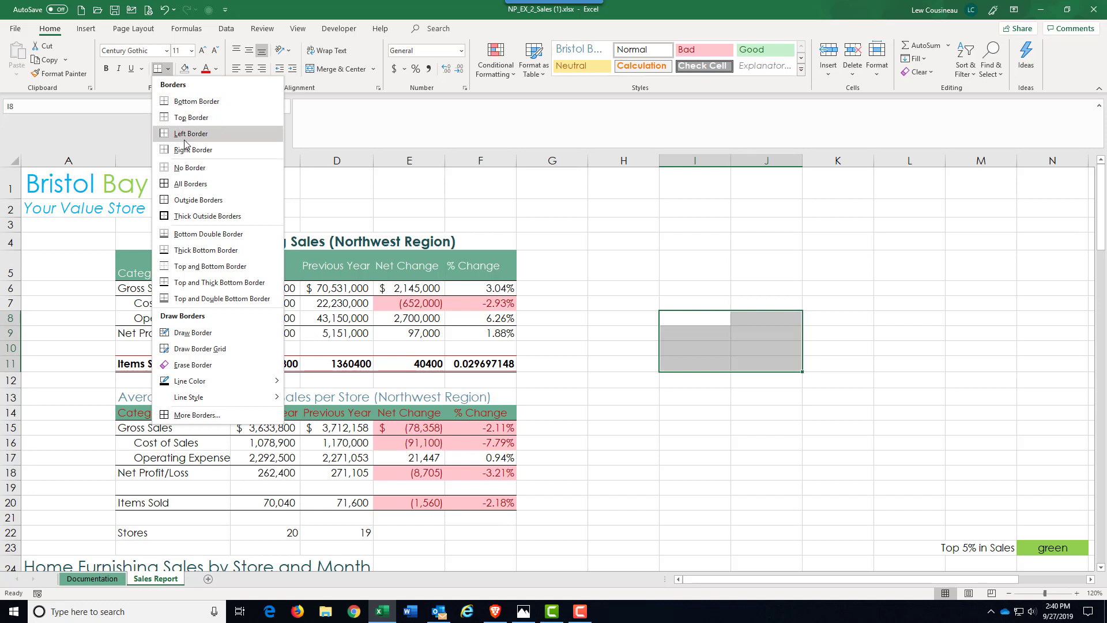
pyautogui.click(198, 102)
pyautogui.click(638, 442)
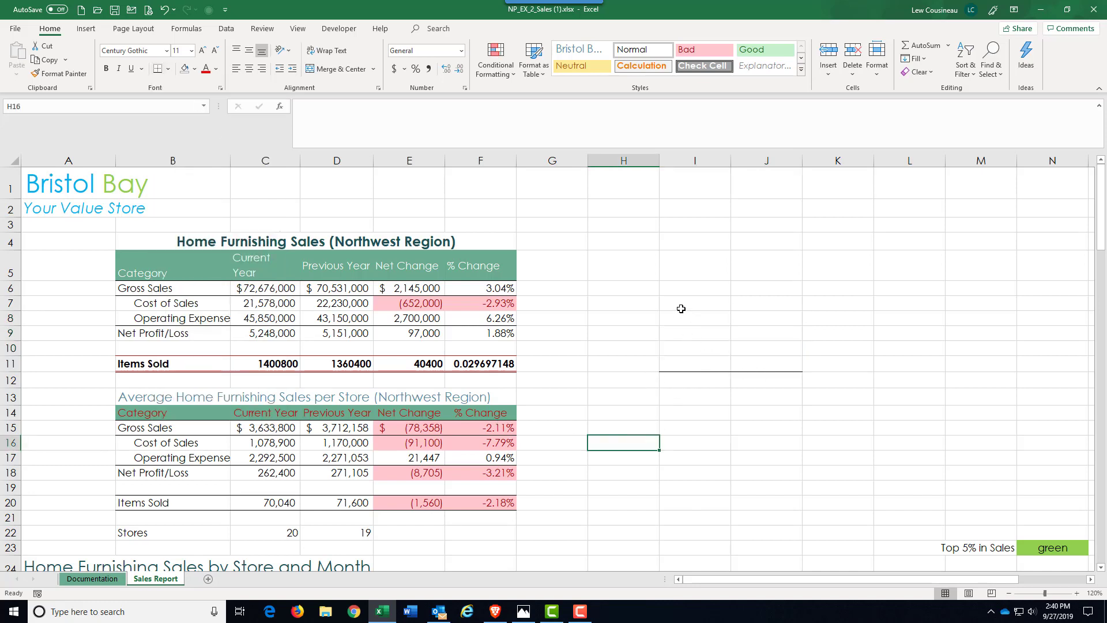
# Apply All Borders to the empty range I7:J11
pyautogui.moveTo(682, 309); pyautogui.dragTo(771, 359)
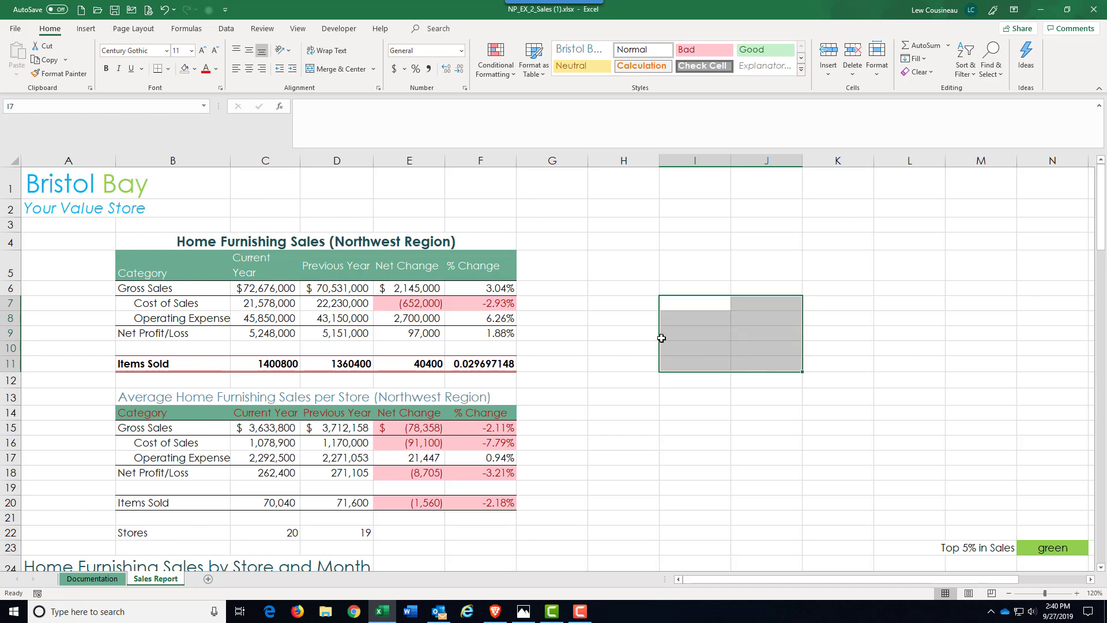
pyautogui.scroll(-6, 313, 523)
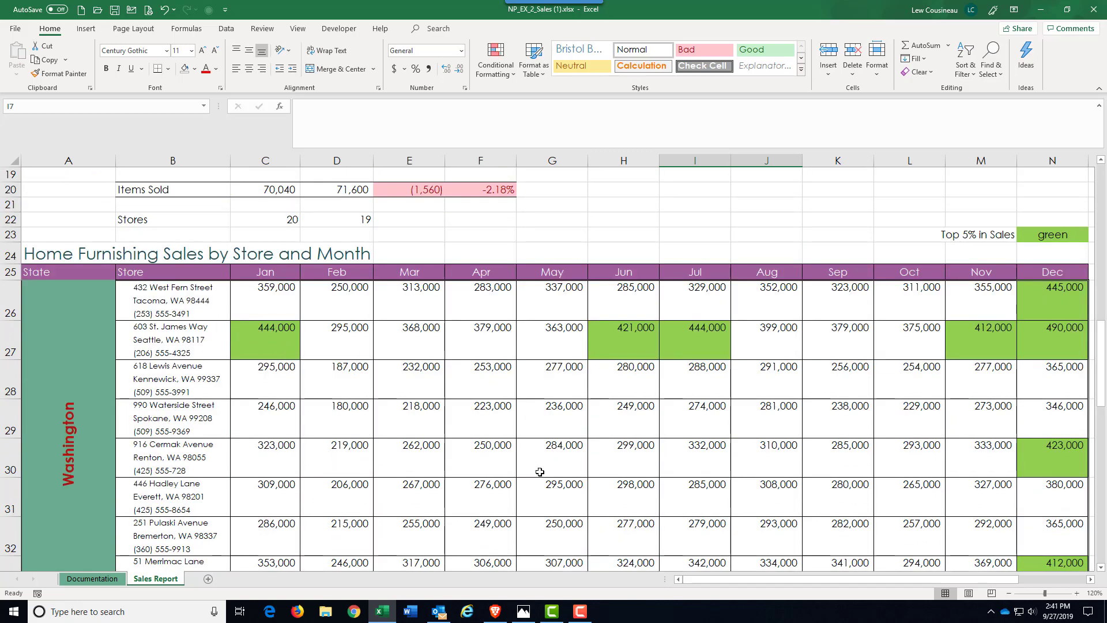
pyautogui.scroll(6, 477, 385)
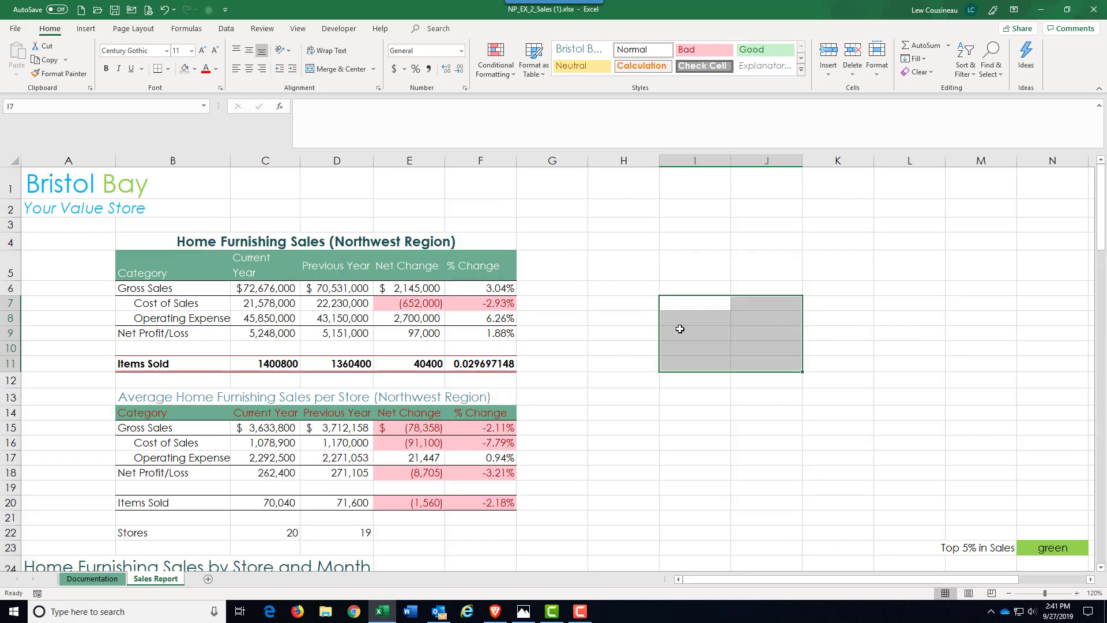
pyautogui.click(169, 69)
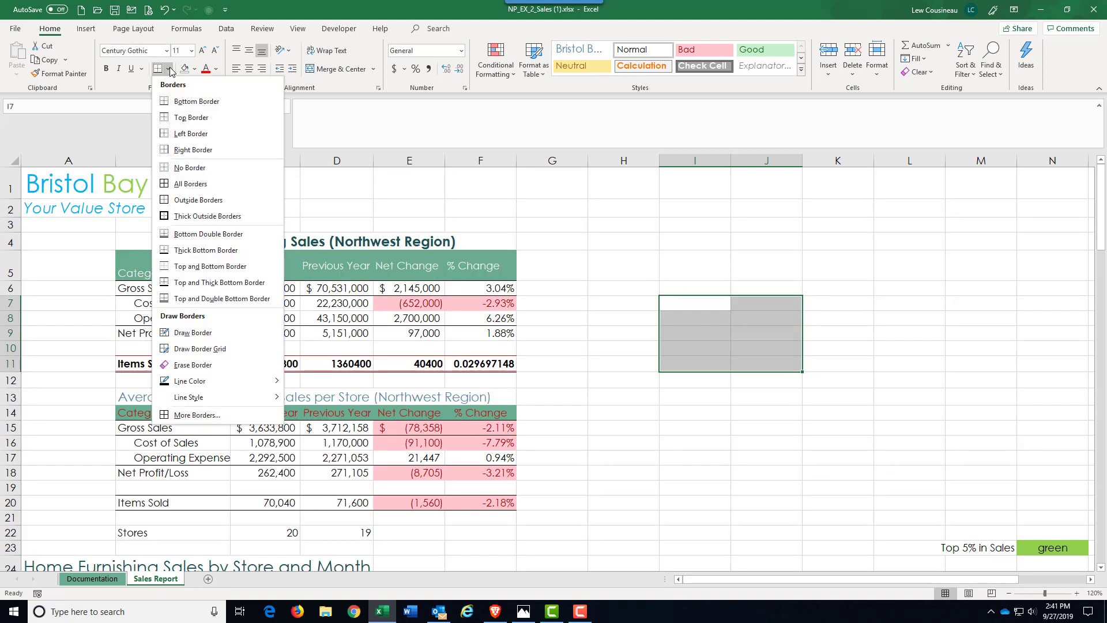
pyautogui.click(183, 184)
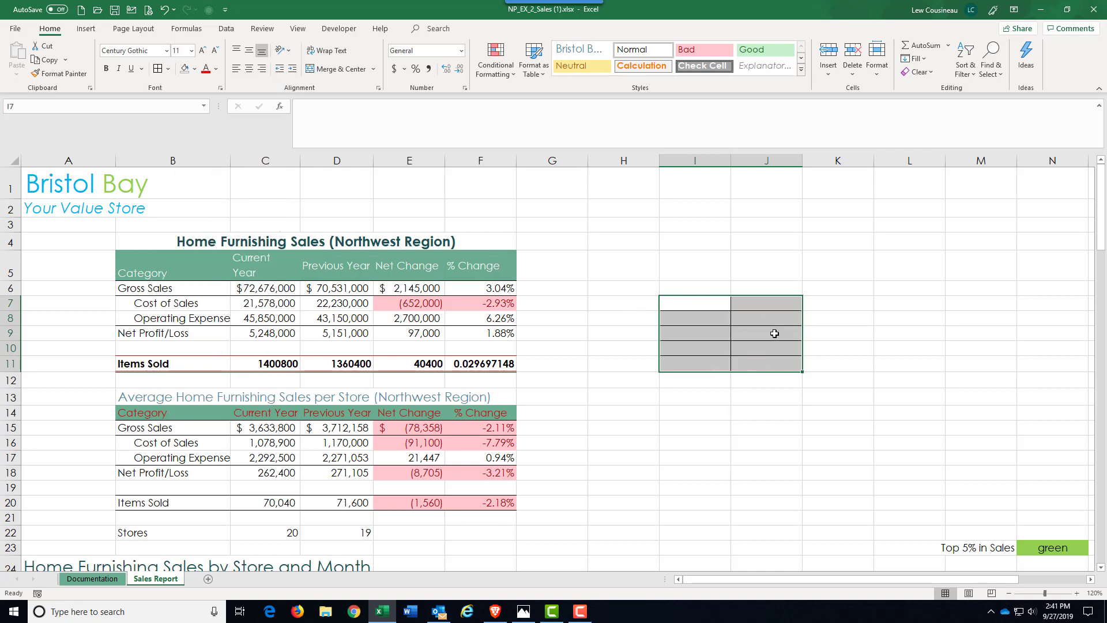
pyautogui.click(703, 445)
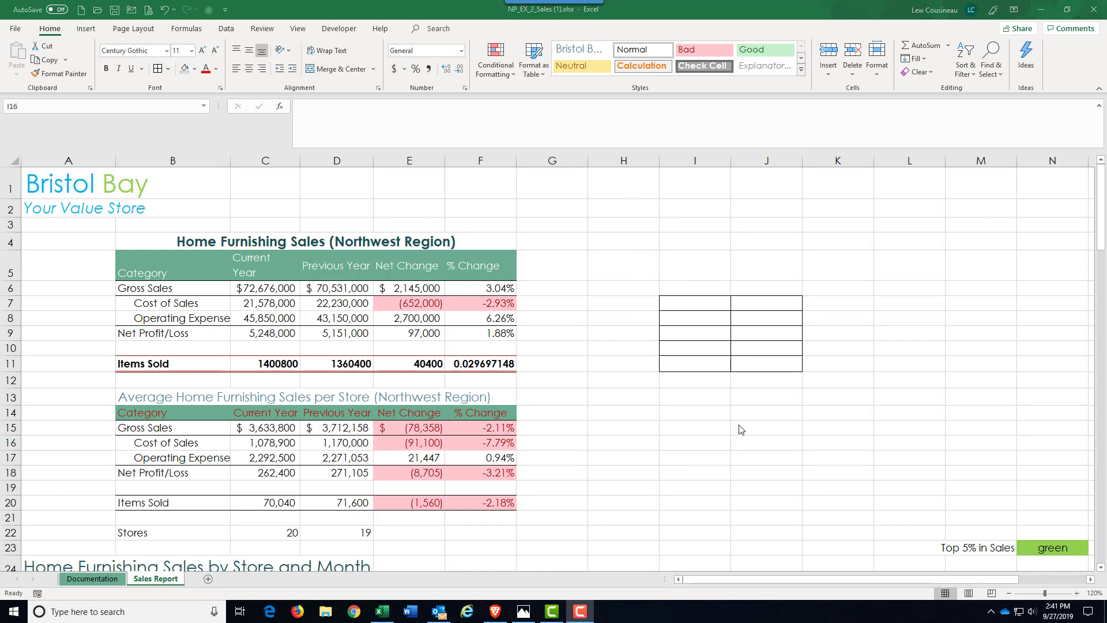
# Choose a thick line style for the top border of I9:J9 in the detailed border settings
pyautogui.click(698, 330)
pyautogui.moveTo(767, 337); pyautogui.dragTo(766, 336)
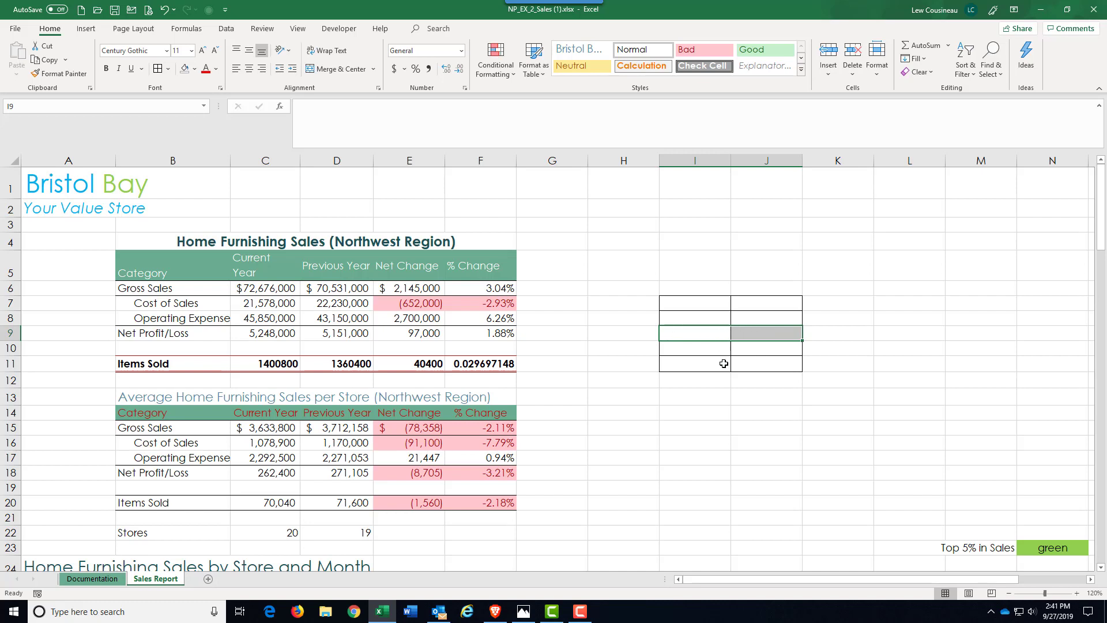
pyautogui.click(701, 346)
pyautogui.click(703, 332)
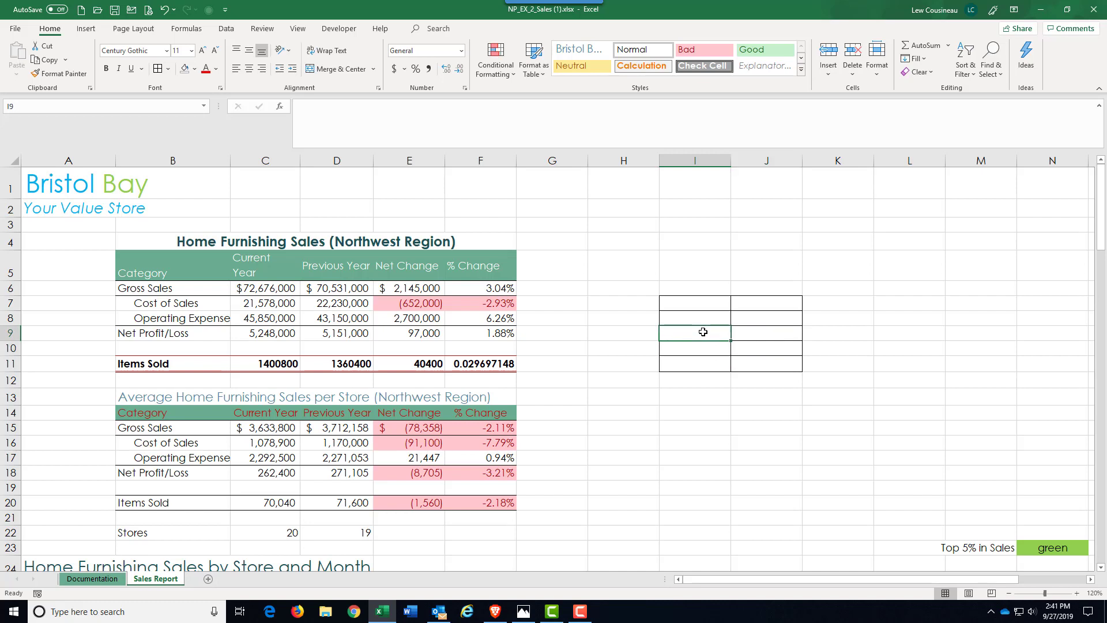
pyautogui.moveTo(703, 332); pyautogui.dragTo(747, 335)
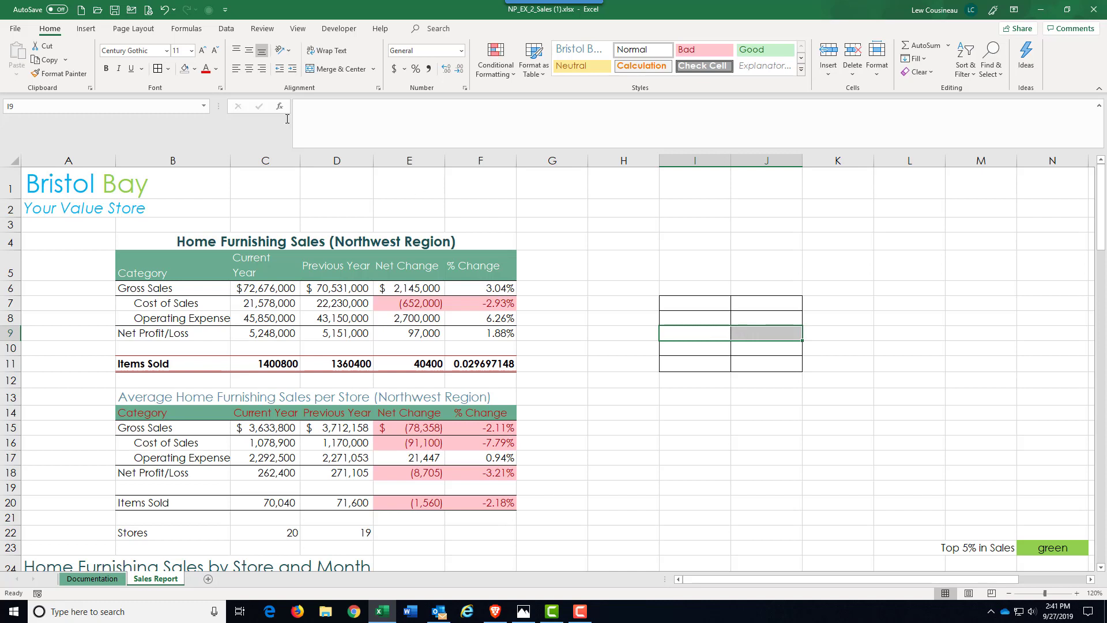
pyautogui.click(169, 69)
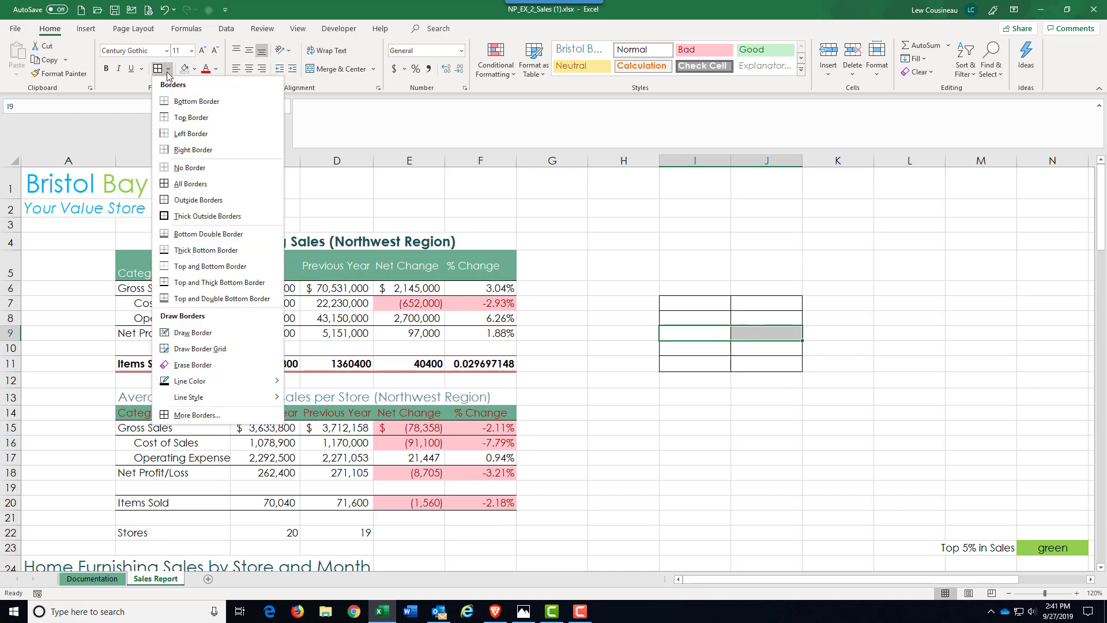
pyautogui.click(176, 414)
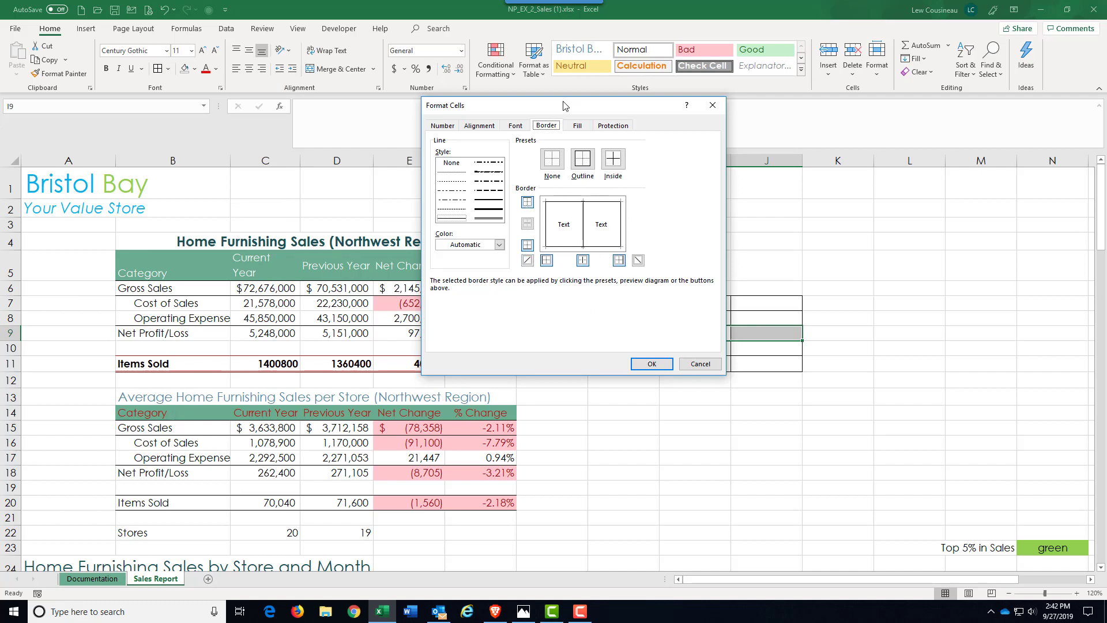
pyautogui.moveTo(564, 105); pyautogui.dragTo(314, 140)
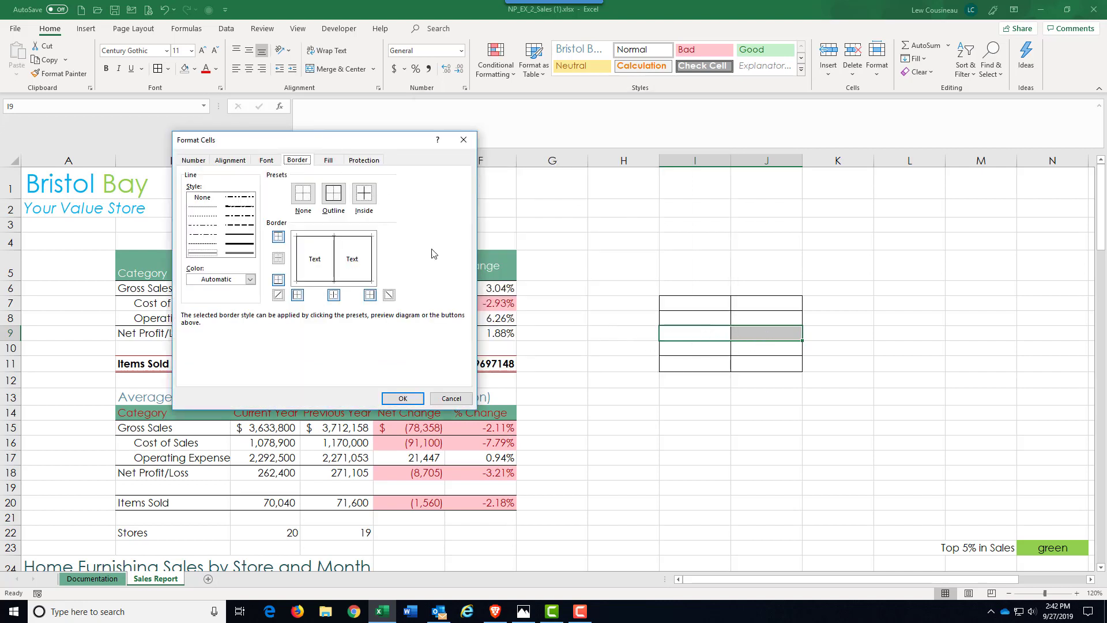
pyautogui.click(317, 240)
pyautogui.click(238, 245)
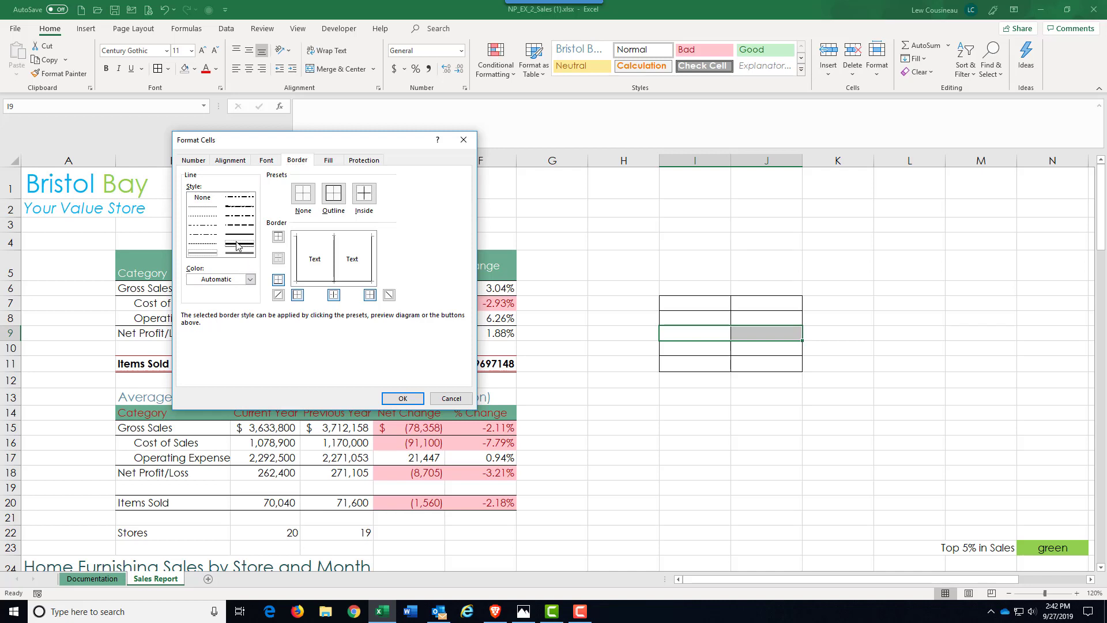
pyautogui.click(318, 237)
# Set a thick light purple line on the top and right borders of I9:J9 and apply the border settings
pyautogui.click(251, 280)
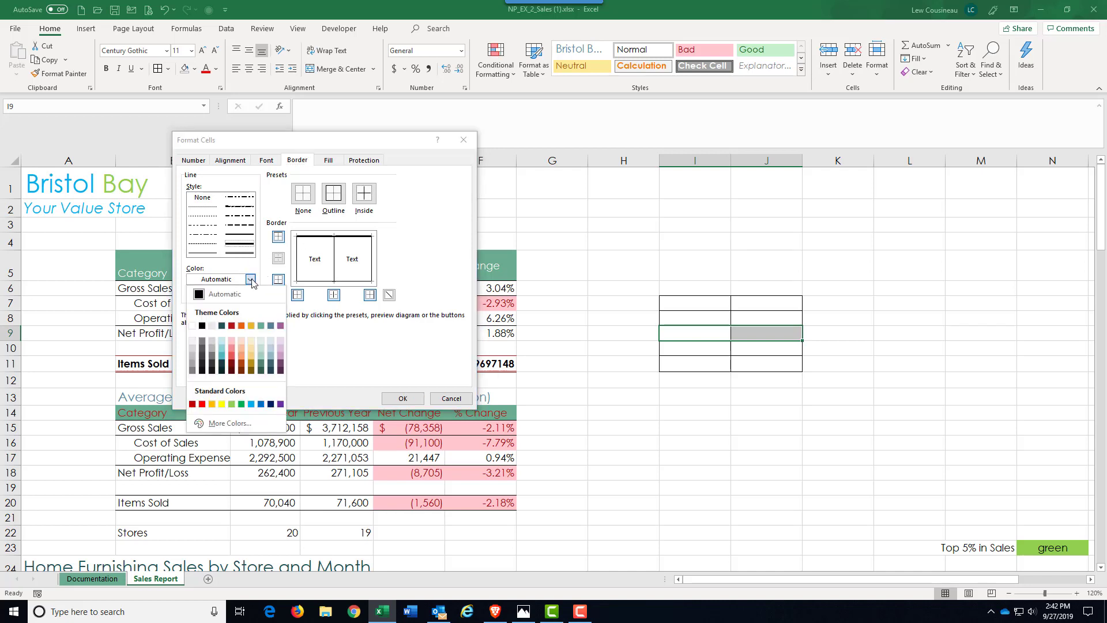
pyautogui.click(281, 354)
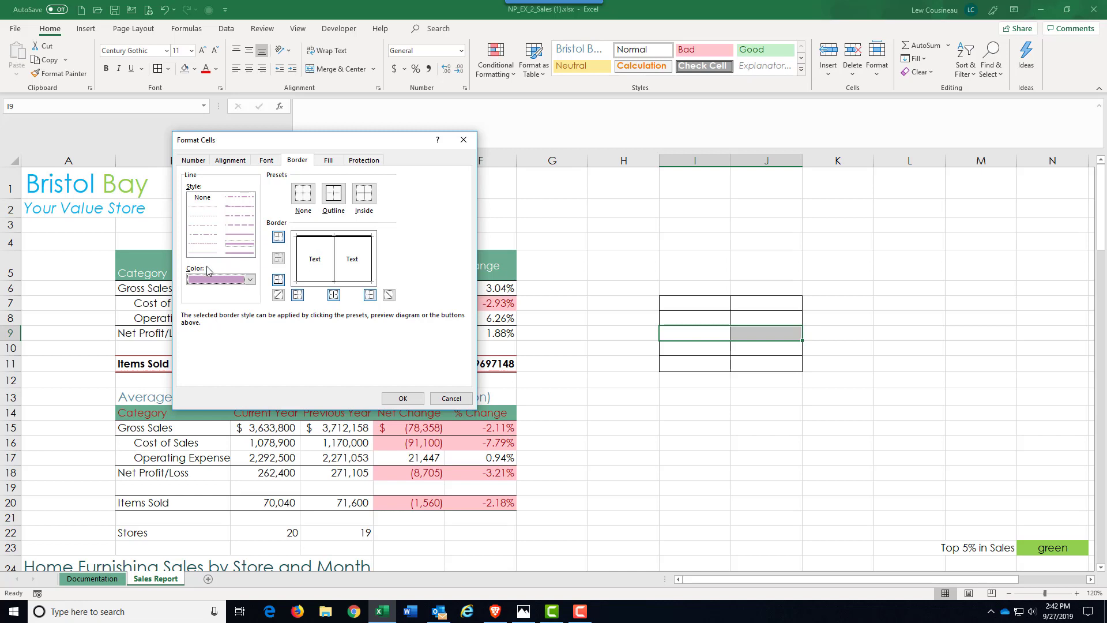
pyautogui.click(249, 244)
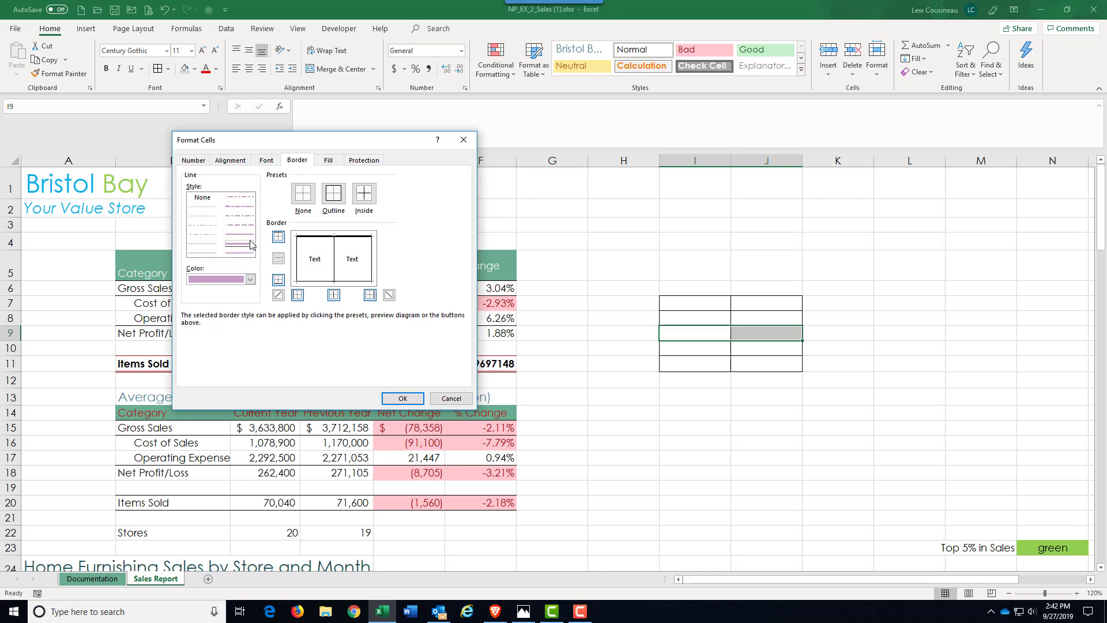
pyautogui.click(308, 239)
pyautogui.click(373, 256)
pyautogui.click(403, 398)
pyautogui.click(644, 416)
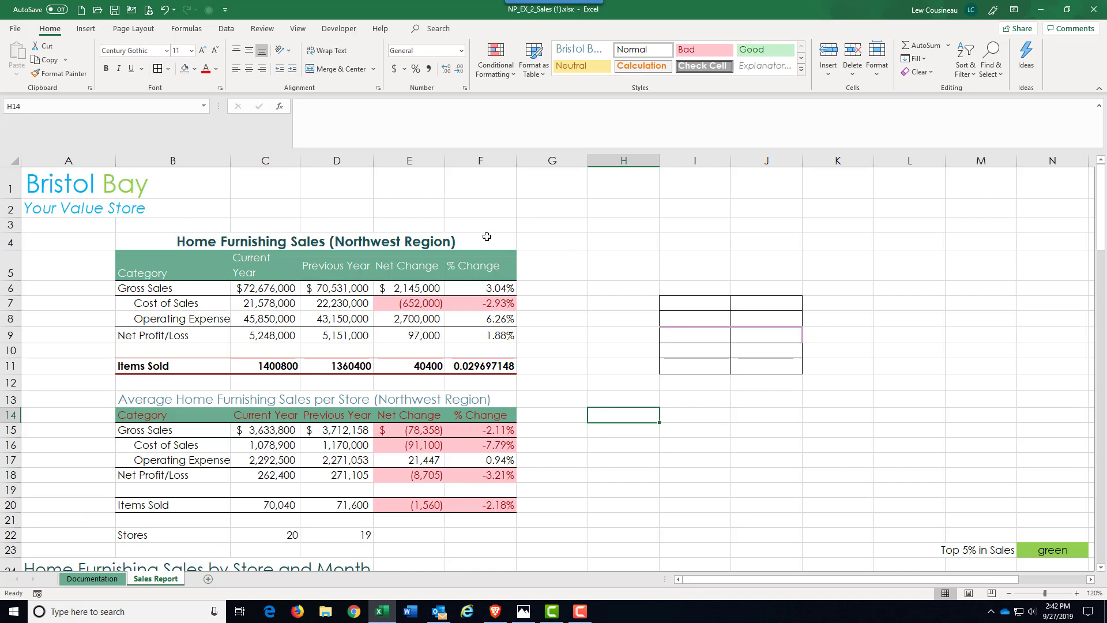
pyautogui.moveTo(624, 223); pyautogui.dragTo(712, 254)
pyautogui.scroll(-6, 573, 307)
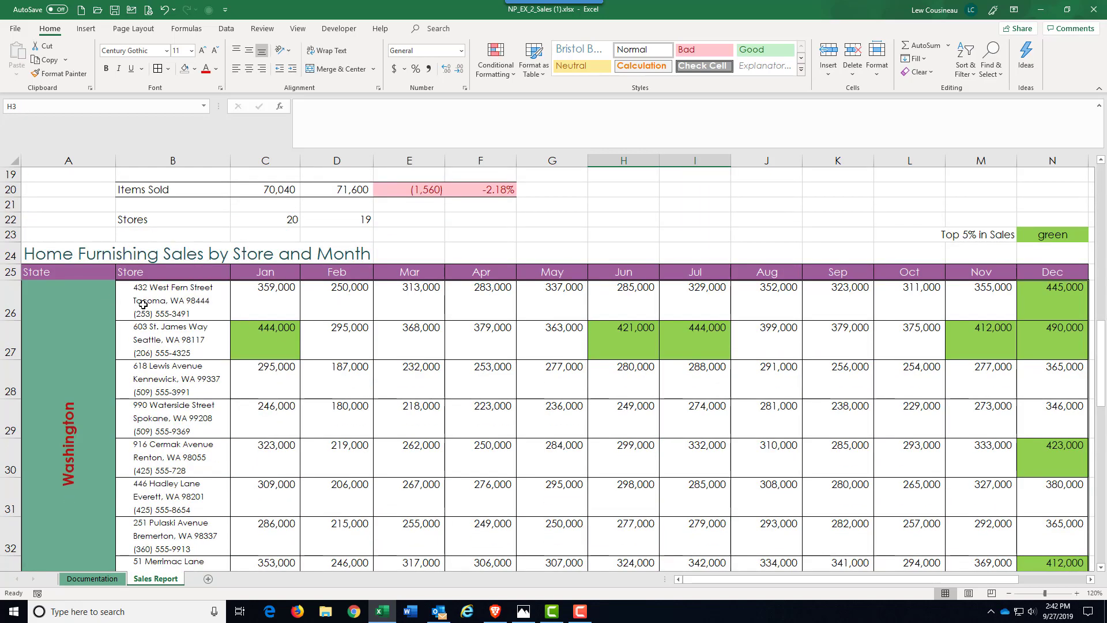
pyautogui.click(168, 69)
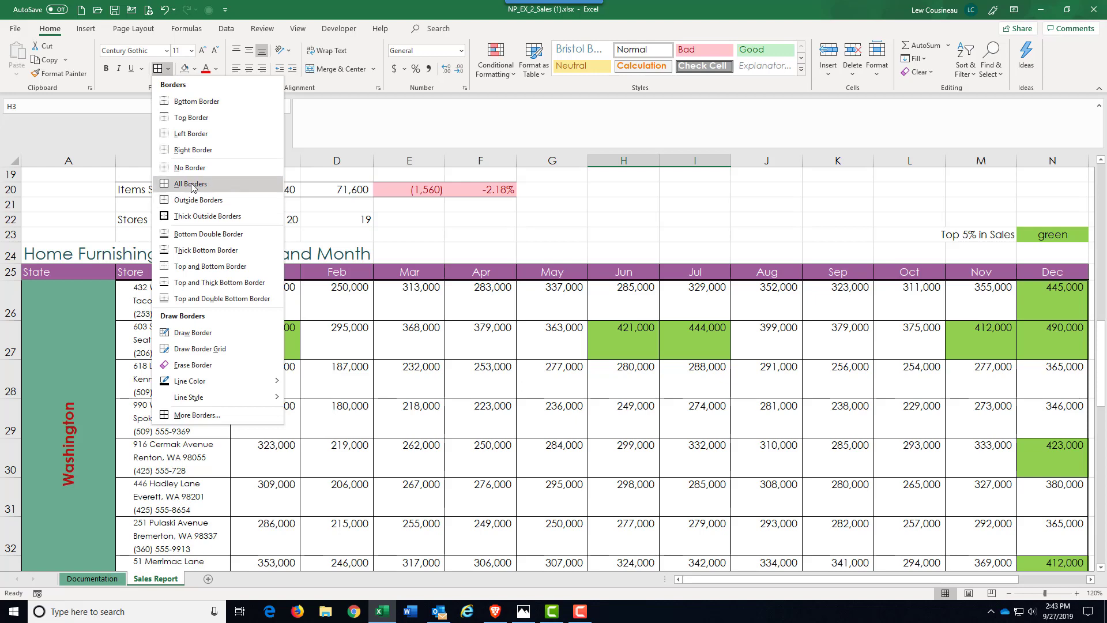
pyautogui.press('F10')
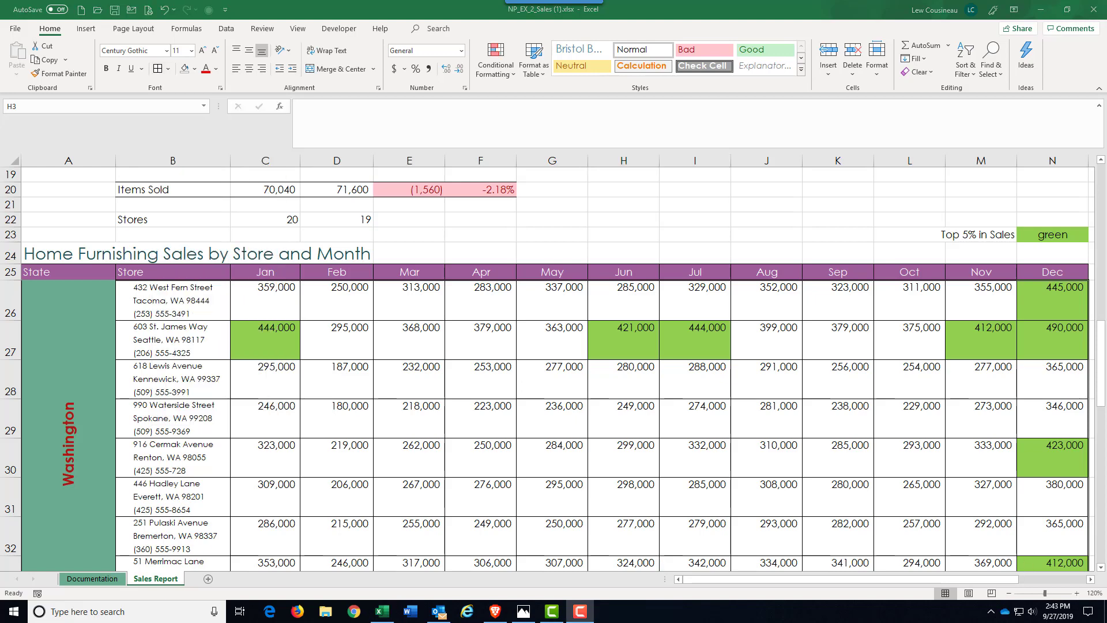
pyautogui.scroll(6, 548, 369)
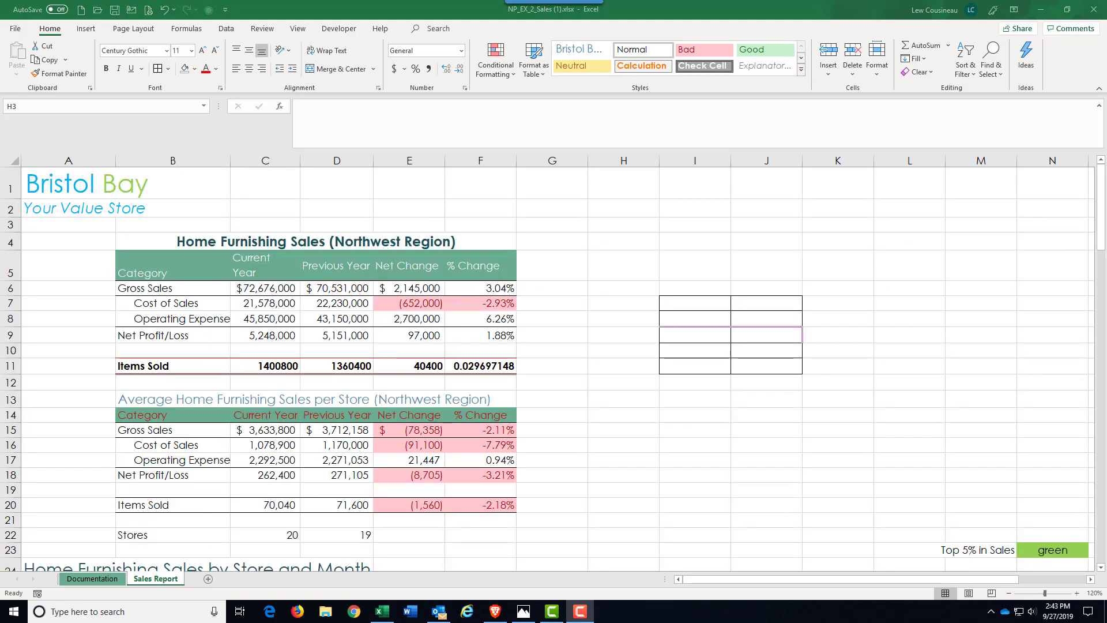